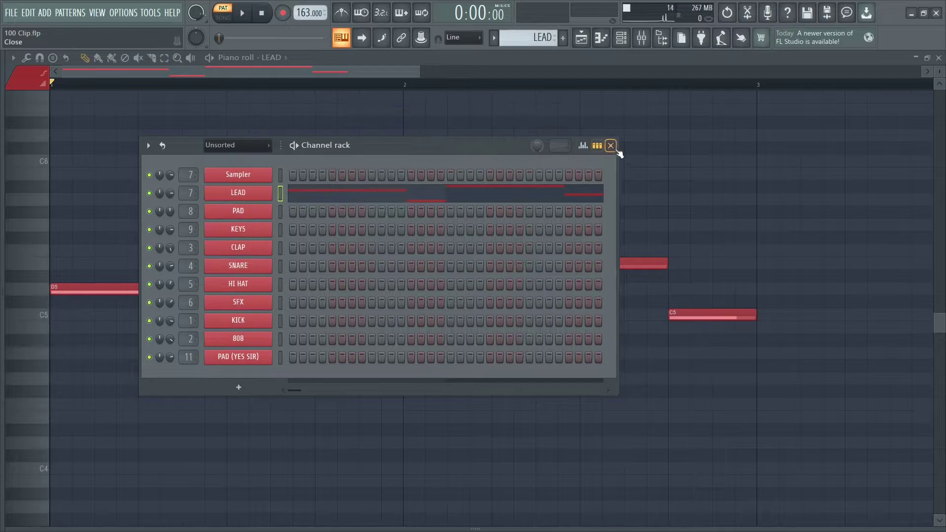
# Step: Play the LEAD pattern through its two bars and stop the playback
pyautogui.press('space')
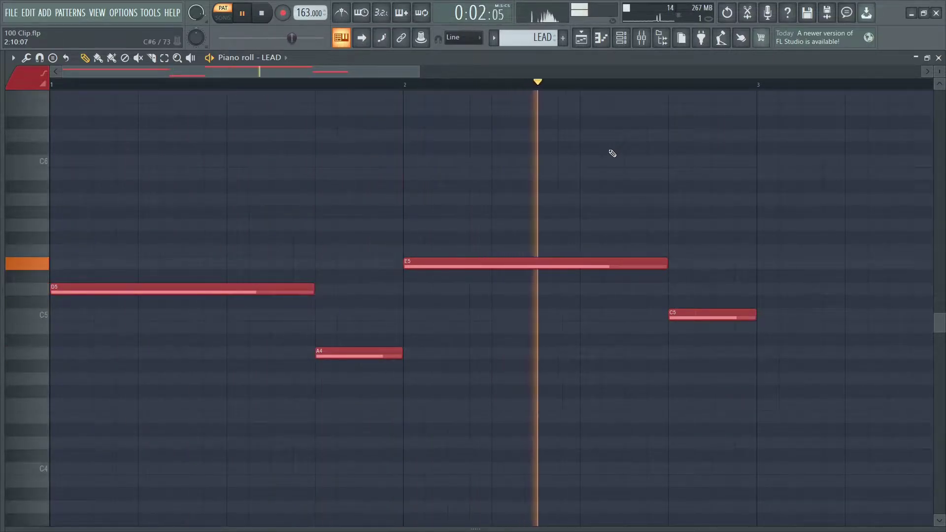
pyautogui.press('space')
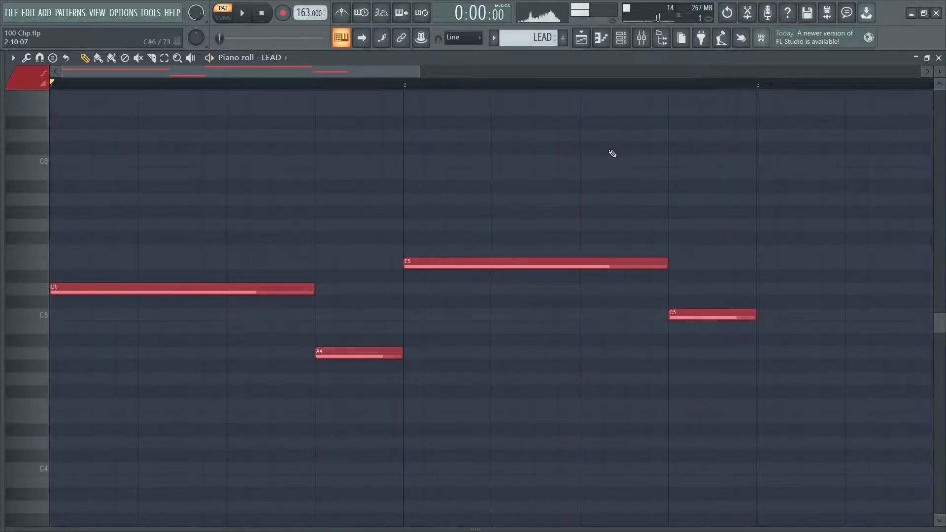
# Step: Show the PAD pattern's notes in the piano roll for the PAD channel and select the time range of bars 1 and 2
pyautogui.click(493, 40)
pyautogui.click(509, 176)
pyautogui.click(274, 58)
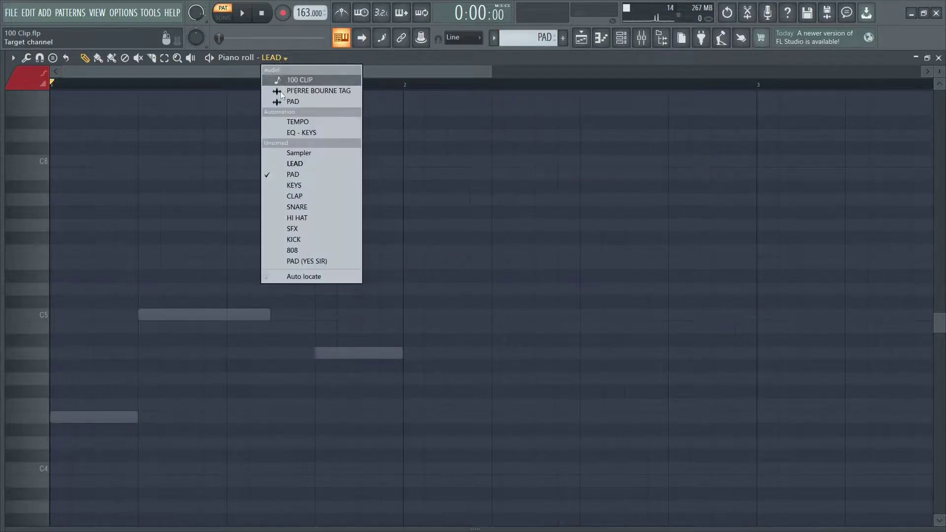
pyautogui.click(293, 174)
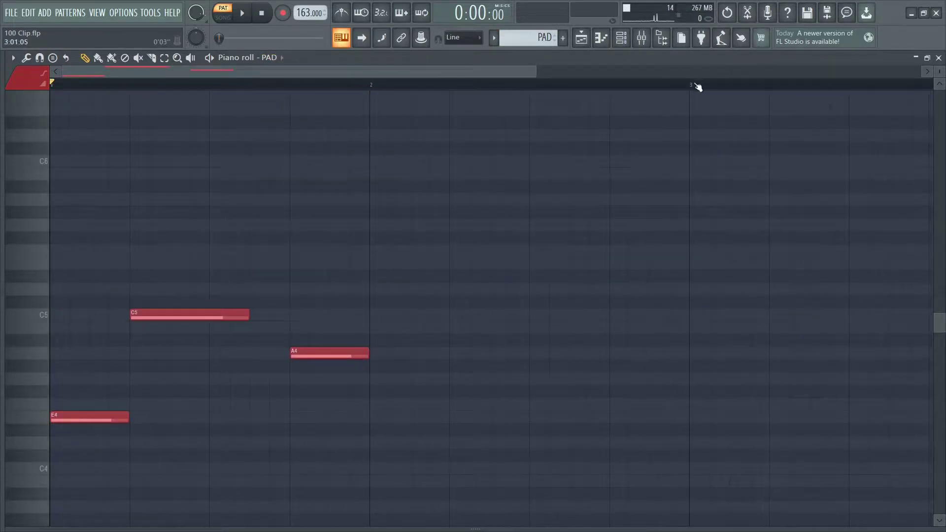
pyautogui.moveTo(508, 86); pyautogui.dragTo(51, 86)
pyautogui.click(425, 225)
pyautogui.rightClick(433, 228)
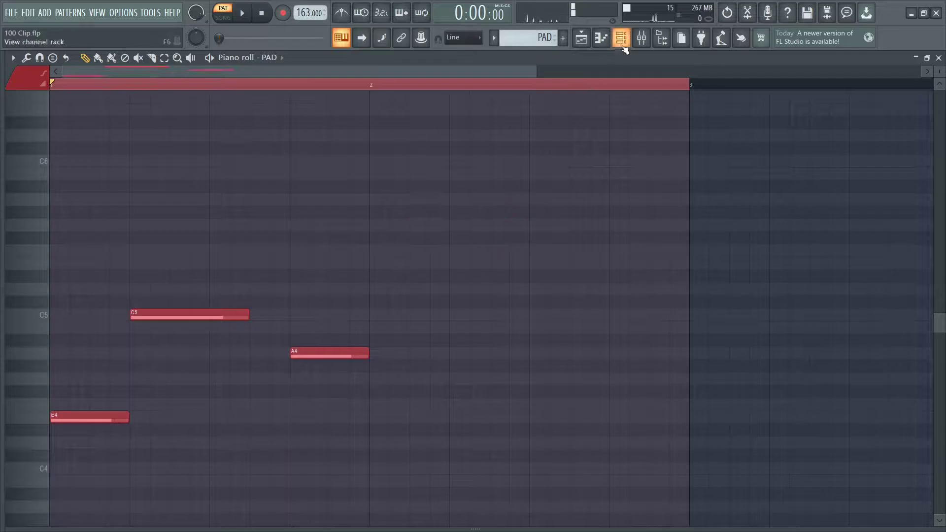
# Step: Inspect the PAD channel's SQ8L synth and its preset list, keeping the loaded preset, and close its windows
pyautogui.click(621, 44)
pyautogui.click(239, 212)
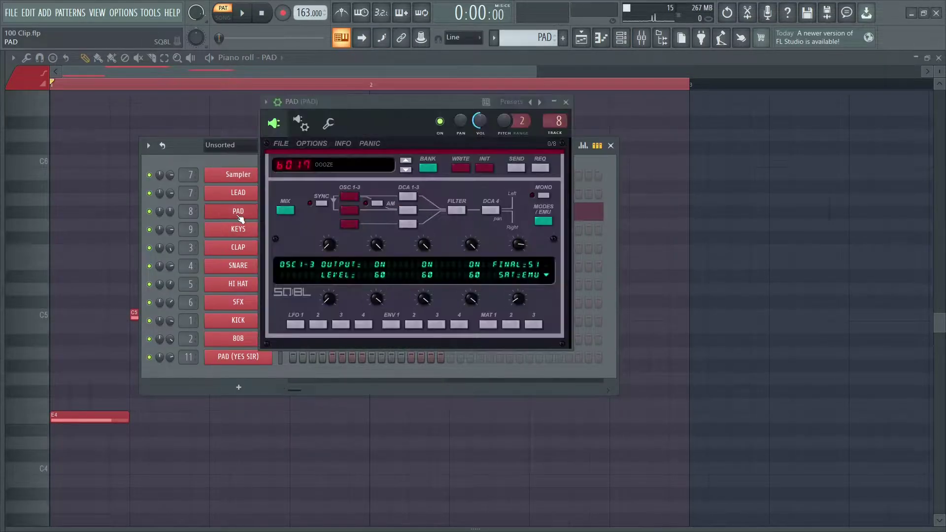
pyautogui.click(305, 161)
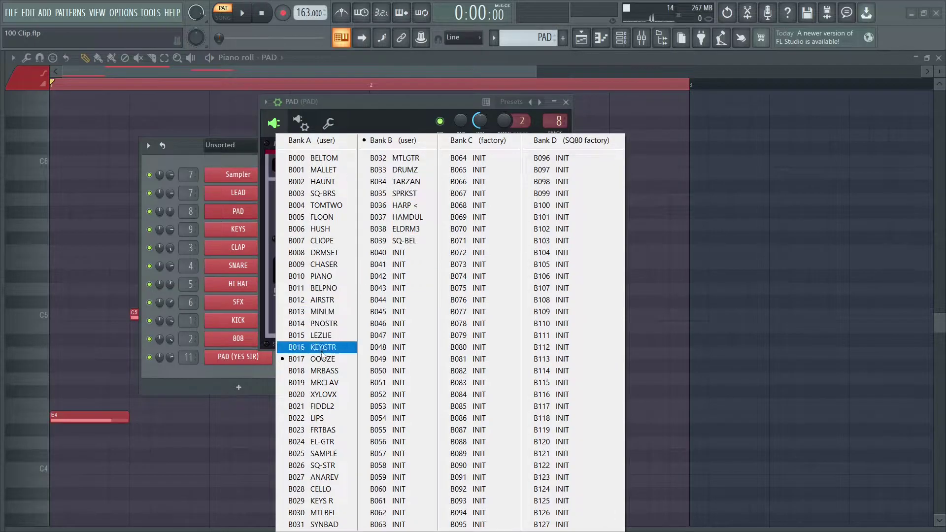
pyautogui.click(567, 102)
pyautogui.click(610, 146)
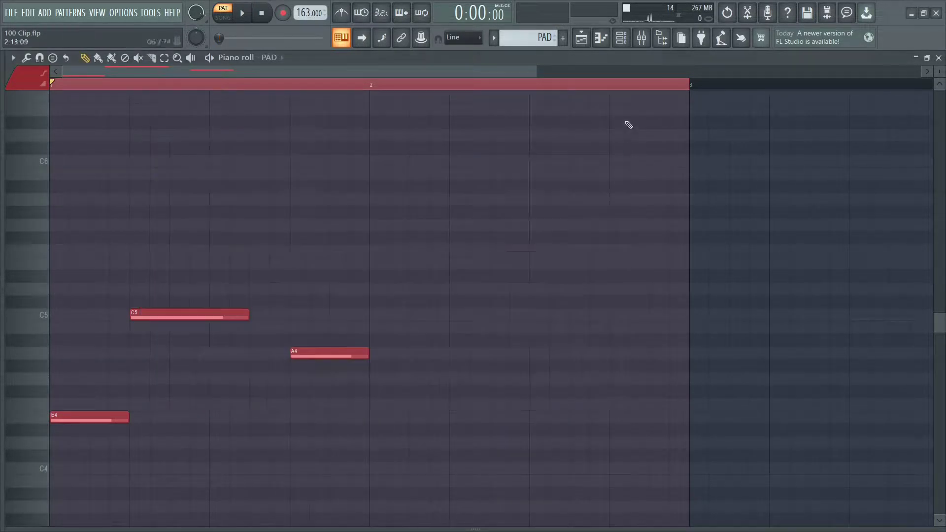
# Step: Inspect the FabFilter Pro-Q 2 low cut on the PAD mixer track and return to the piano roll
pyautogui.click(642, 39)
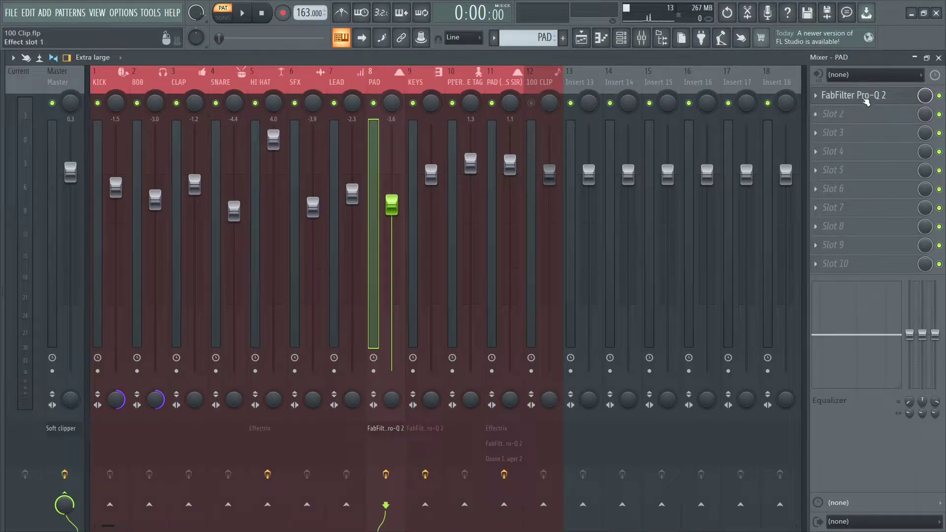
pyautogui.click(858, 95)
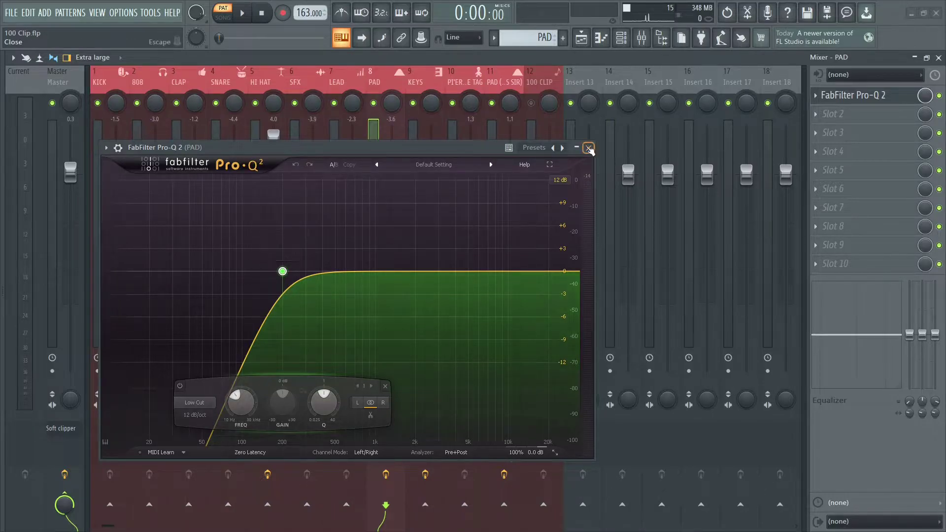
pyautogui.click(589, 148)
pyautogui.click(940, 58)
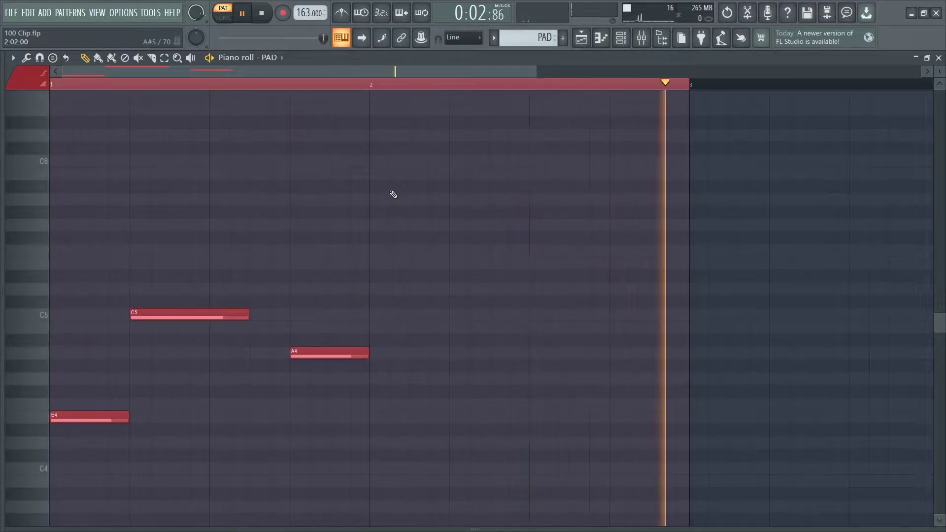
# Step: Show the KEYS pattern's full note sequence for the KEYS channel in the piano roll and clear the time selection
pyautogui.click(494, 39)
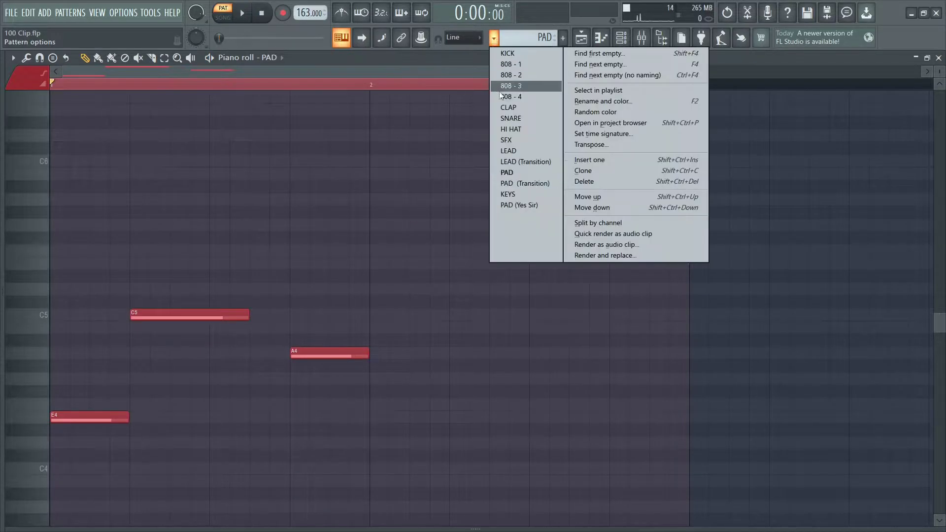
pyautogui.click(508, 193)
pyautogui.scroll(-3, 391, 133)
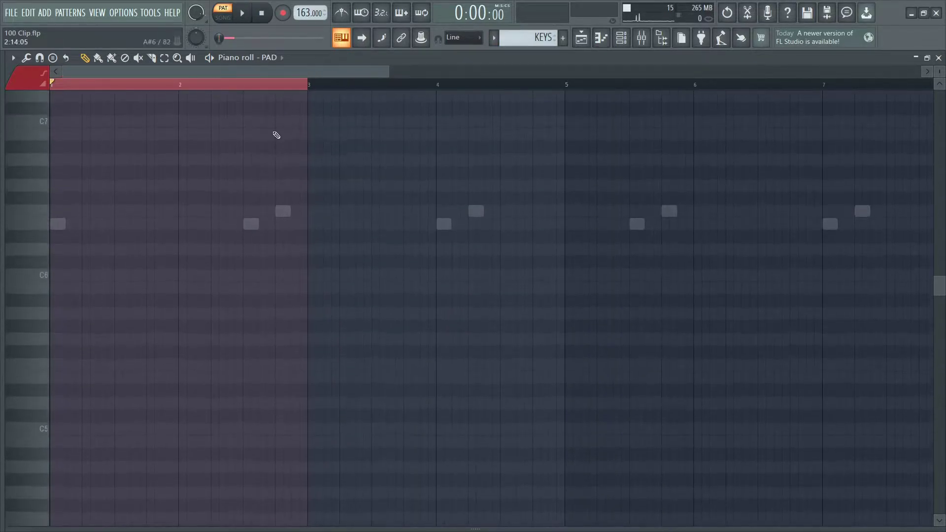
pyautogui.click(288, 85)
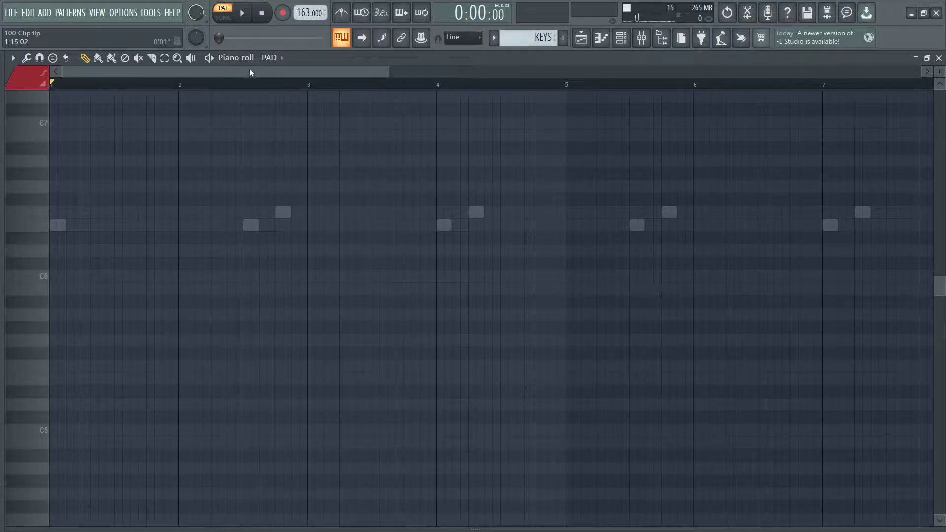
pyautogui.click(270, 58)
pyautogui.click(297, 186)
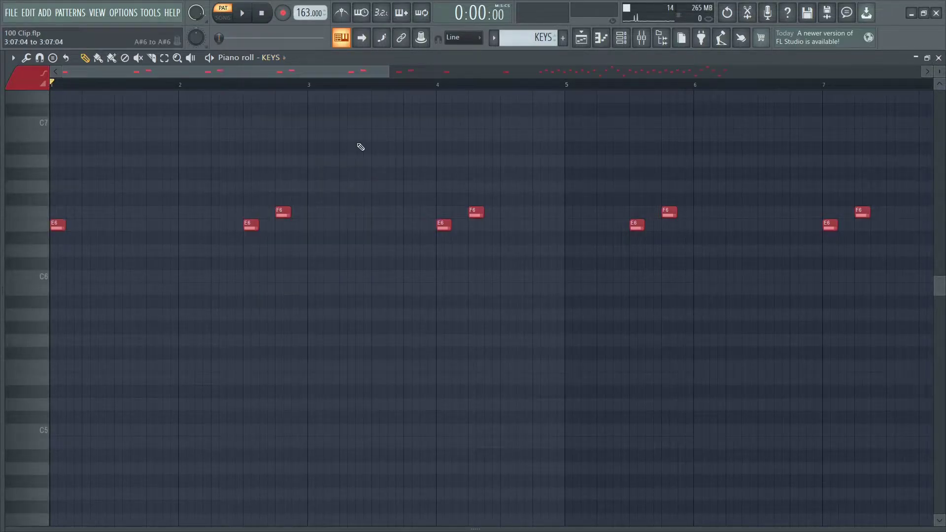
pyautogui.keyDown('ctrl'); pyautogui.rightClick(360, 146); pyautogui.keyUp('ctrl')
# Step: Inspect the KEYS channel's SQ8L synth and its preset banks, keeping the loaded preset, and close the plugin
pyautogui.click(622, 39)
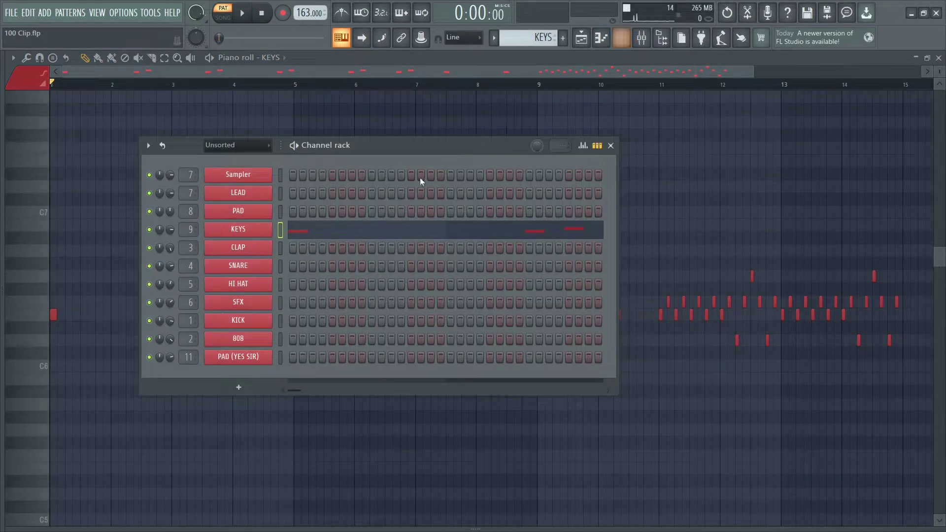
pyautogui.click(257, 235)
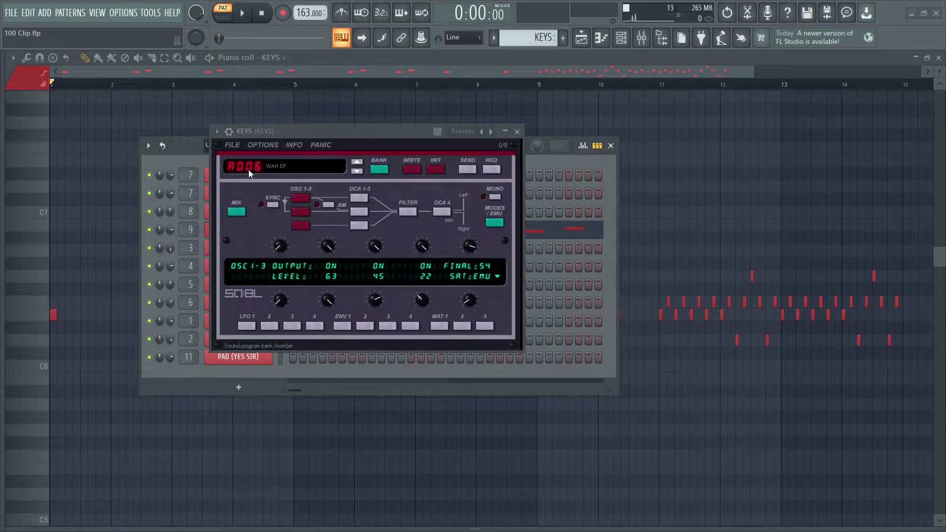
pyautogui.click(249, 170)
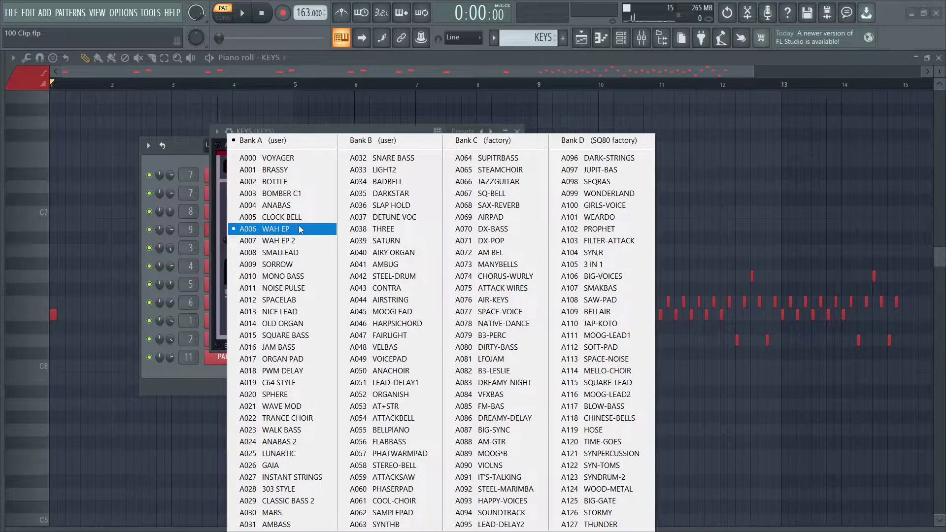
pyautogui.click(136, 122)
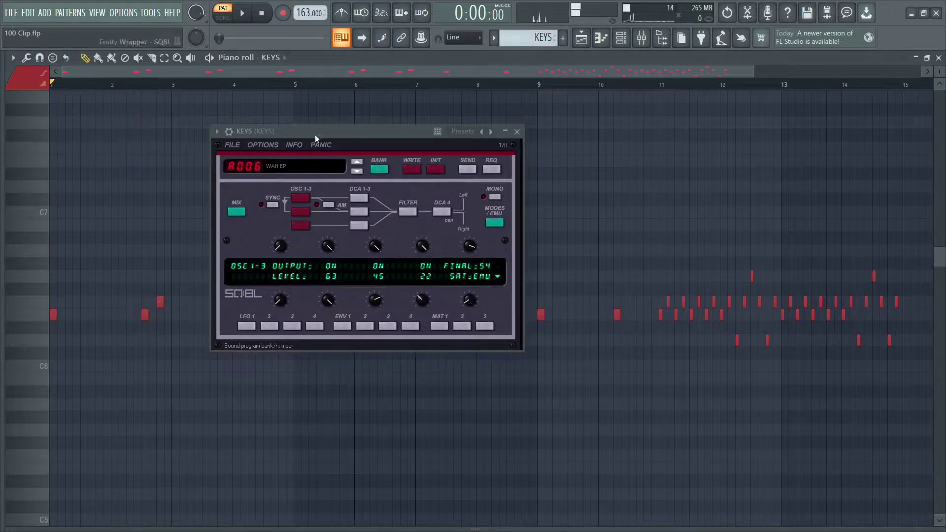
pyautogui.click(516, 132)
# Step: Inspect the FabFilter Pro-Q 2 low cut on the KEYS mixer track and return to the playlist
pyautogui.click(642, 40)
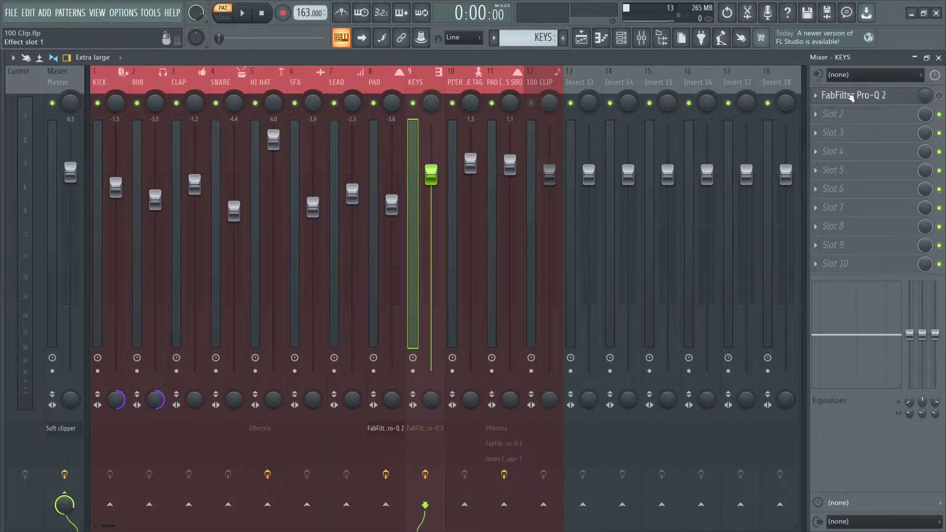
pyautogui.click(851, 96)
pyautogui.moveTo(458, 208); pyautogui.dragTo(506, 100)
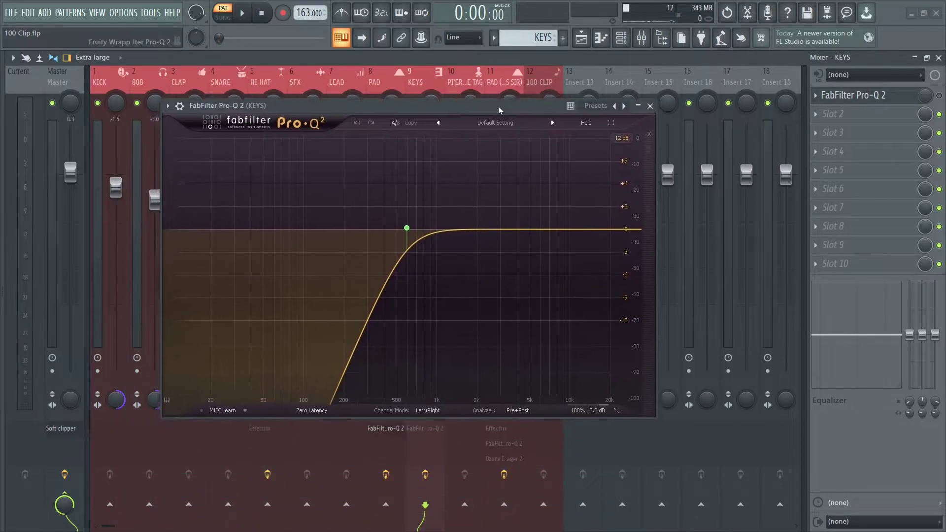
pyautogui.click(411, 219)
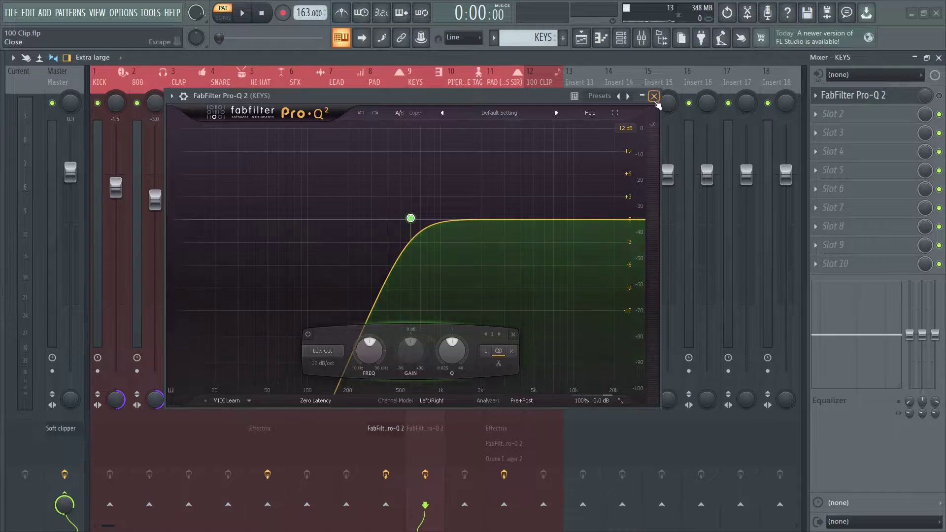
pyautogui.click(655, 96)
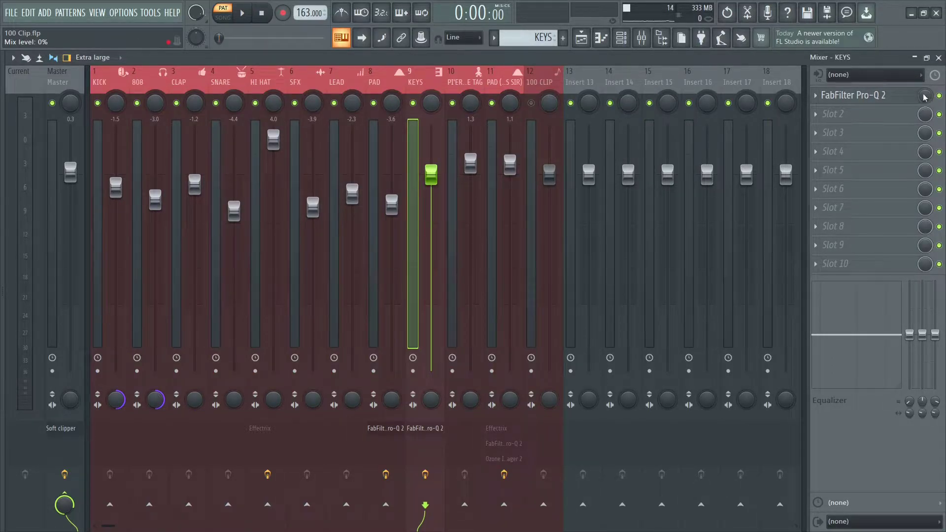
pyautogui.click(939, 59)
pyautogui.click(939, 58)
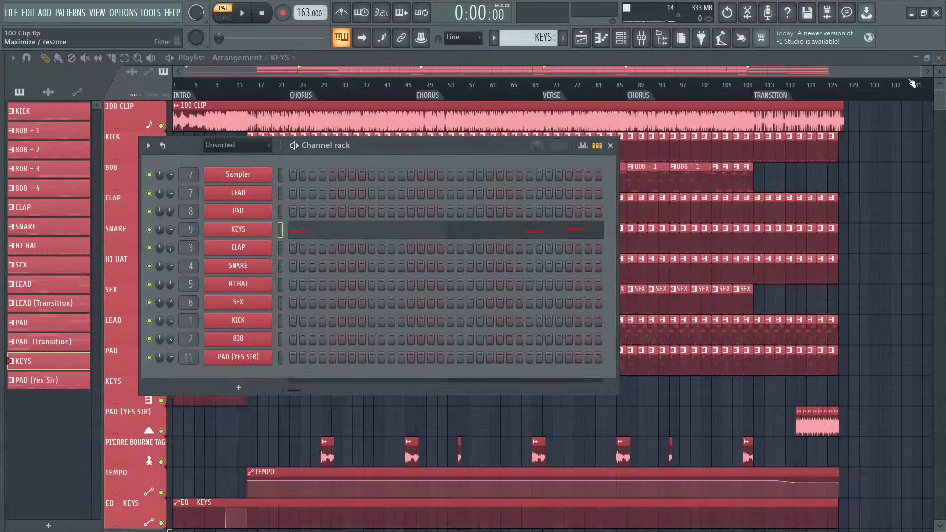
# Step: Solo the KEYS track in the playlist and keep the EQ - KEYS automation track enabled with it
pyautogui.click(611, 146)
pyautogui.scroll(-5, 176, 283)
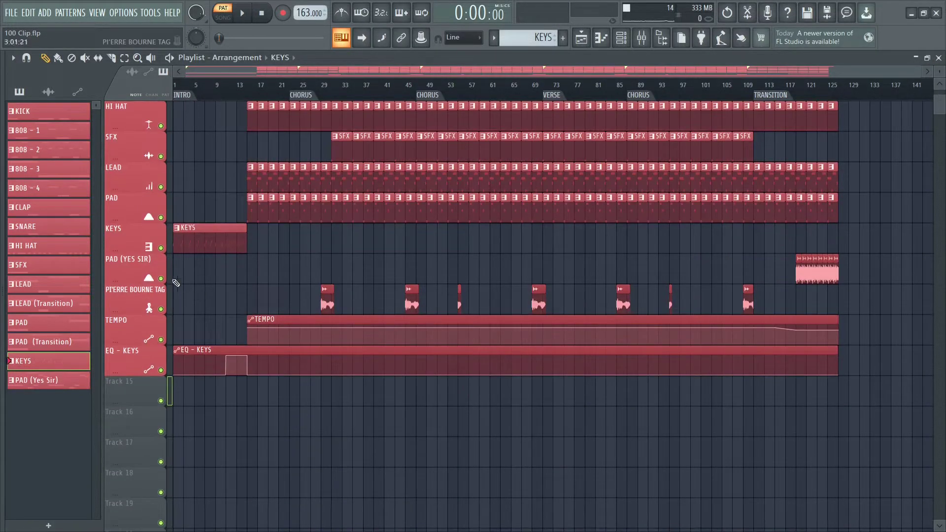
pyautogui.rightClick(161, 249)
pyautogui.click(161, 370)
# Step: Examine the EQ - KEYS automation curve between bars 11 and 15 against the KEYS clip in the playlist
pyautogui.scroll(5, 203, 91)
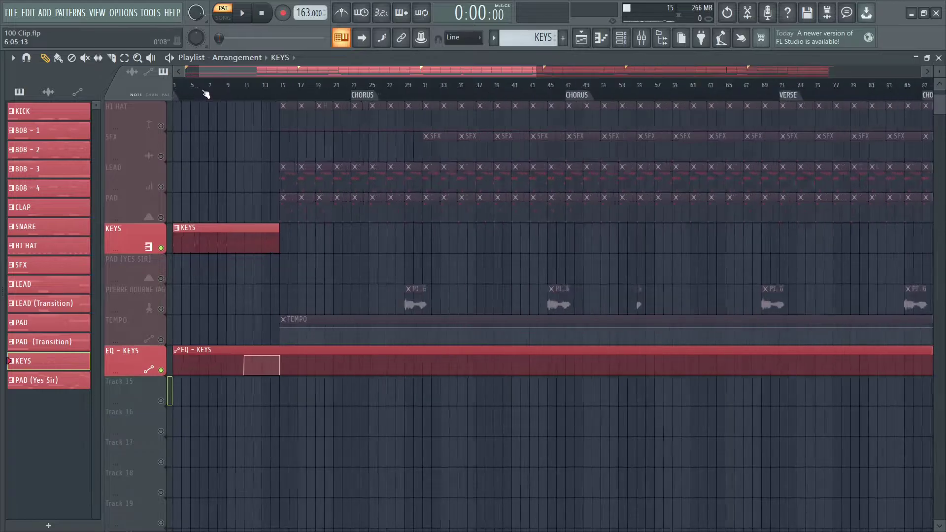
pyautogui.scroll(5, 357, 91)
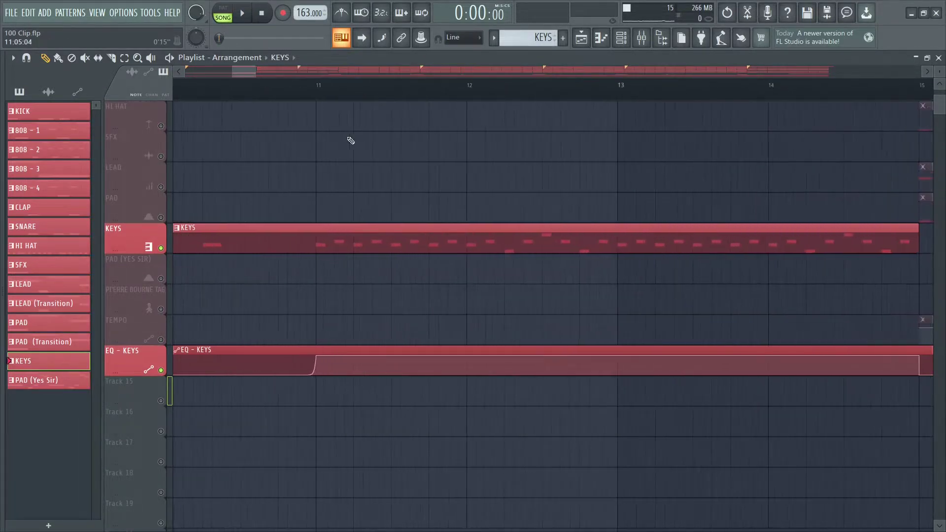
pyautogui.scroll(-3, 313, 120)
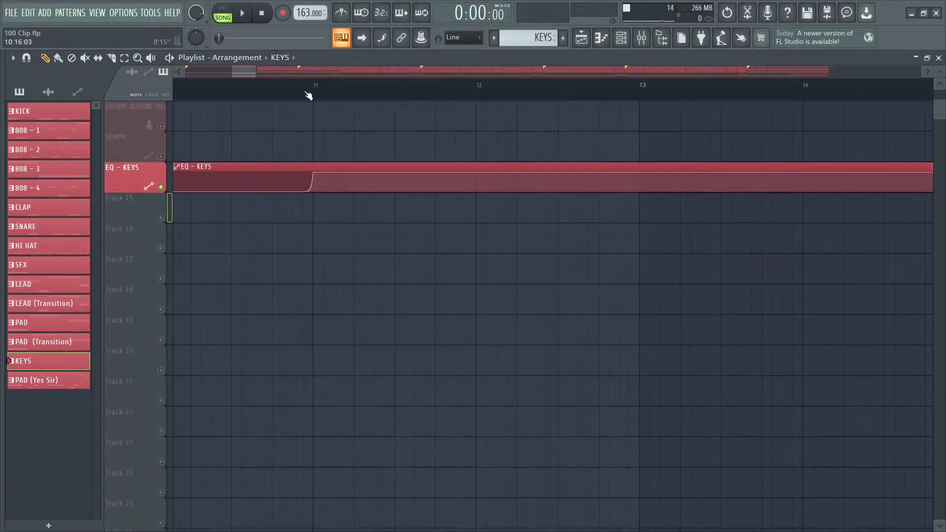
pyautogui.scroll(-3, 309, 93)
pyautogui.scroll(2, 534, 251)
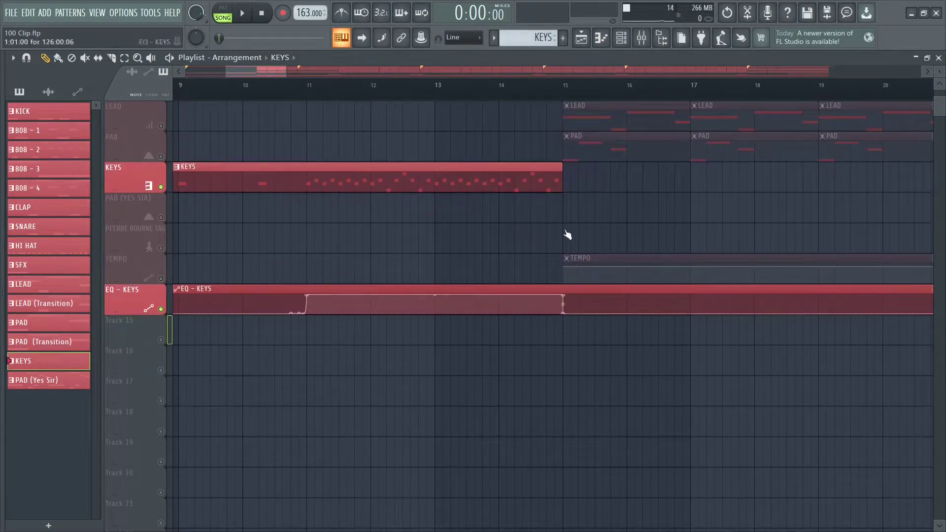
pyautogui.moveTo(247, 72); pyautogui.dragTo(159, 81)
pyautogui.scroll(-3, 250, 91)
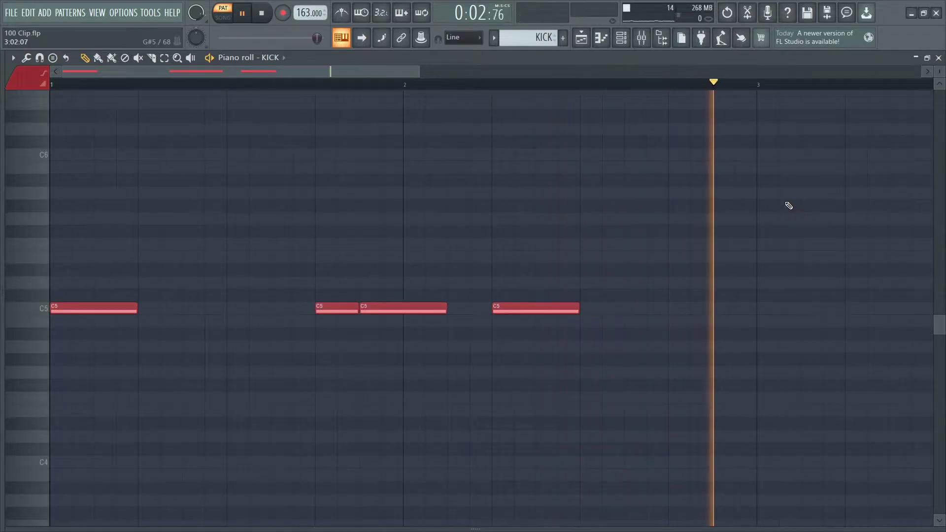
# Step: Show the 808 - 1 pattern's notes for the 808 channel in the piano roll and play the pattern through
pyautogui.click(493, 38)
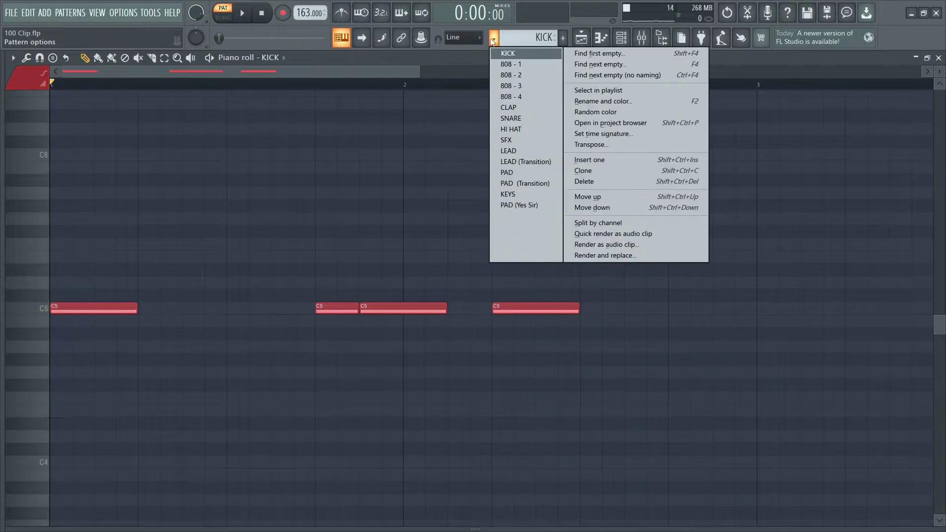
pyautogui.click(504, 64)
pyautogui.click(286, 59)
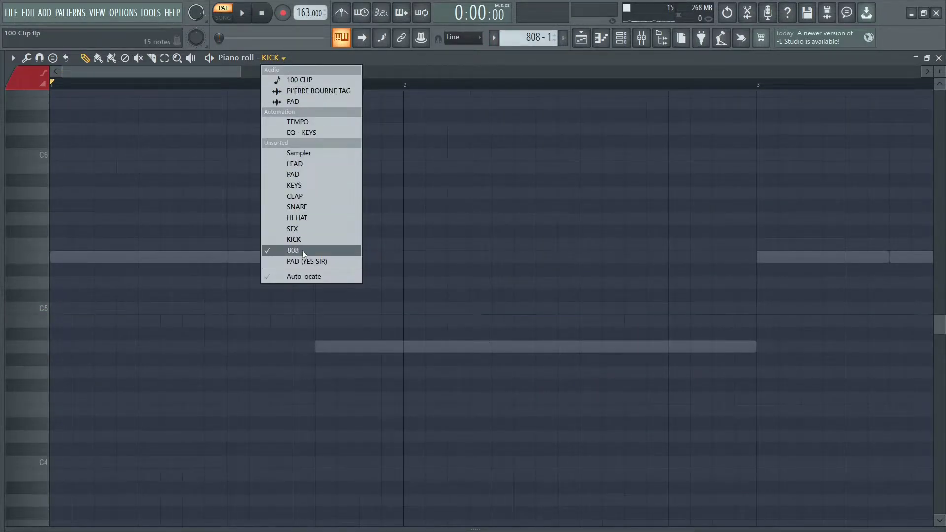
pyautogui.click(302, 250)
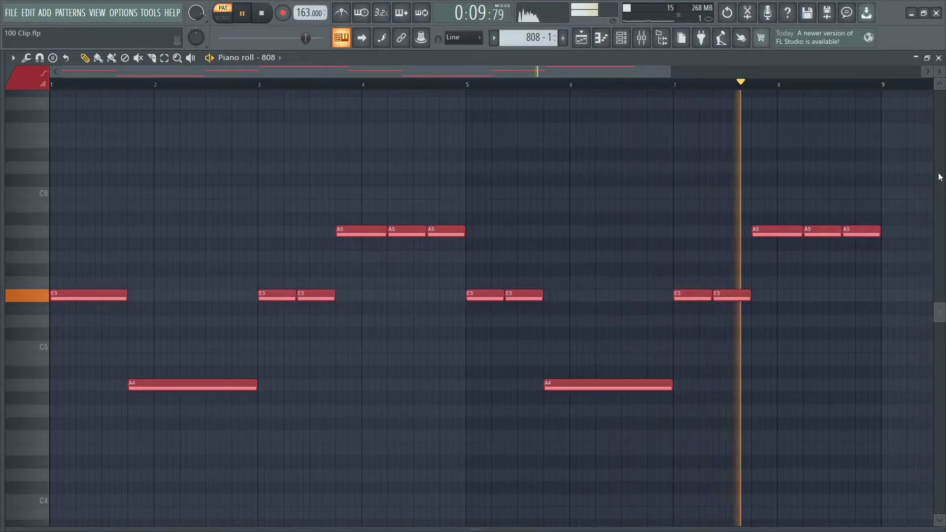
pyautogui.press('space')
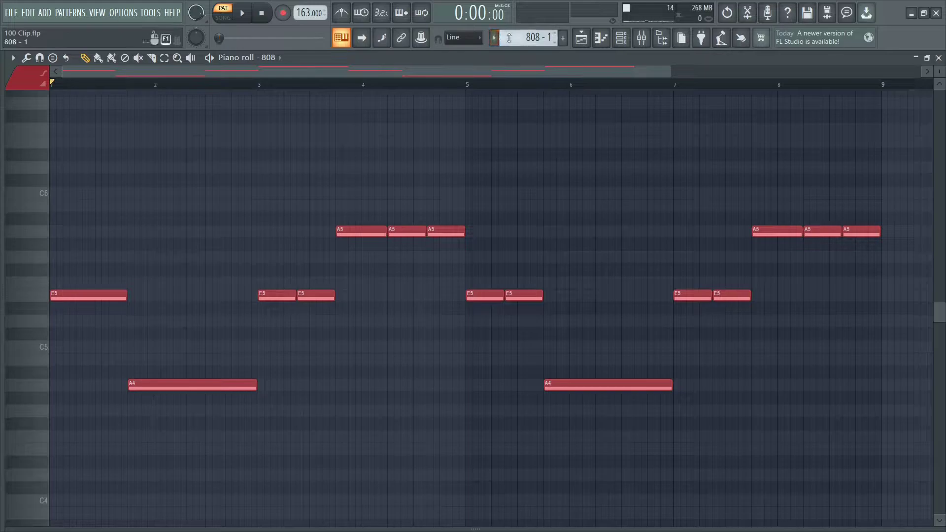
# Step: Show the 808 - 2 pattern's notes in the piano roll and play the pattern through
pyautogui.scroll(-2, 661, 152)
pyautogui.press('space')
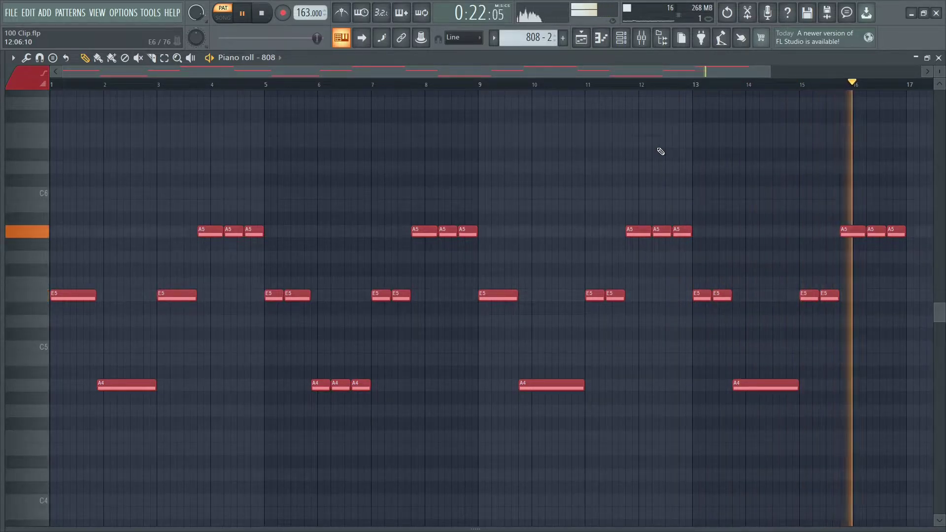
pyautogui.press('space')
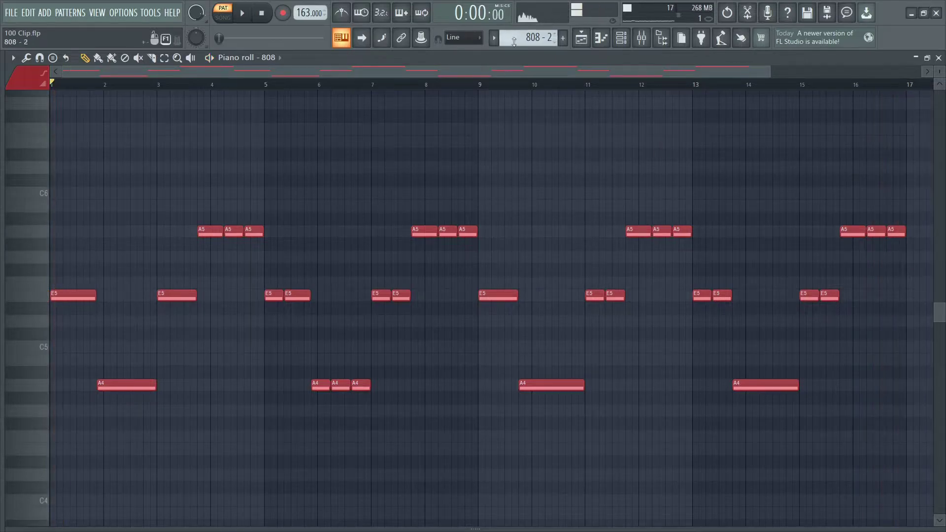
# Step: Play the 808 - 3 pattern at a closer zoom in the piano roll and bring up the 808 - 4 pattern's notes
pyautogui.scroll(-1, 521, 38)
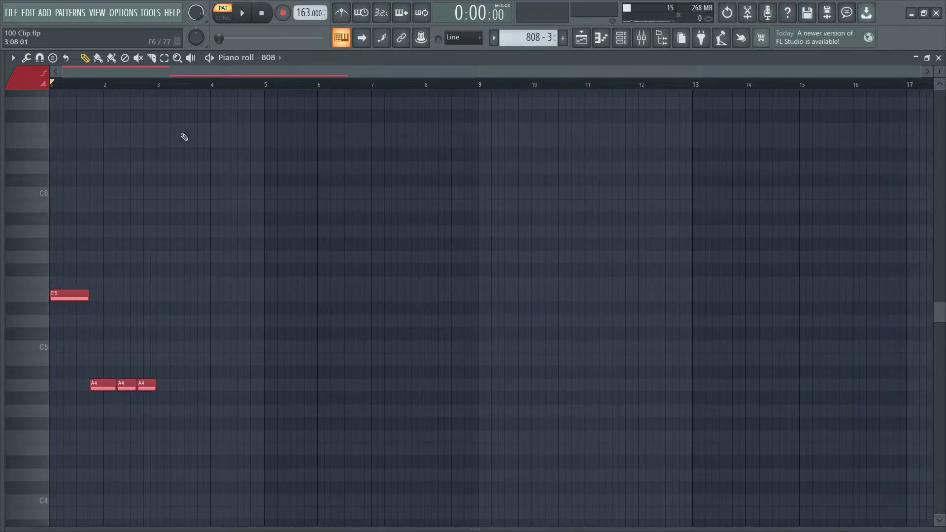
pyautogui.scroll(6, 184, 137)
pyautogui.press('space')
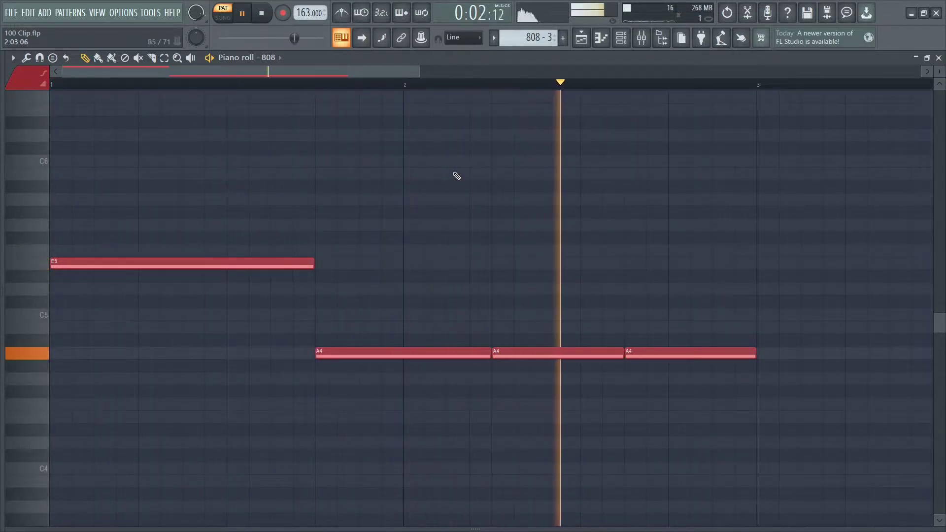
pyautogui.press('space')
pyautogui.scroll(-1, 526, 47)
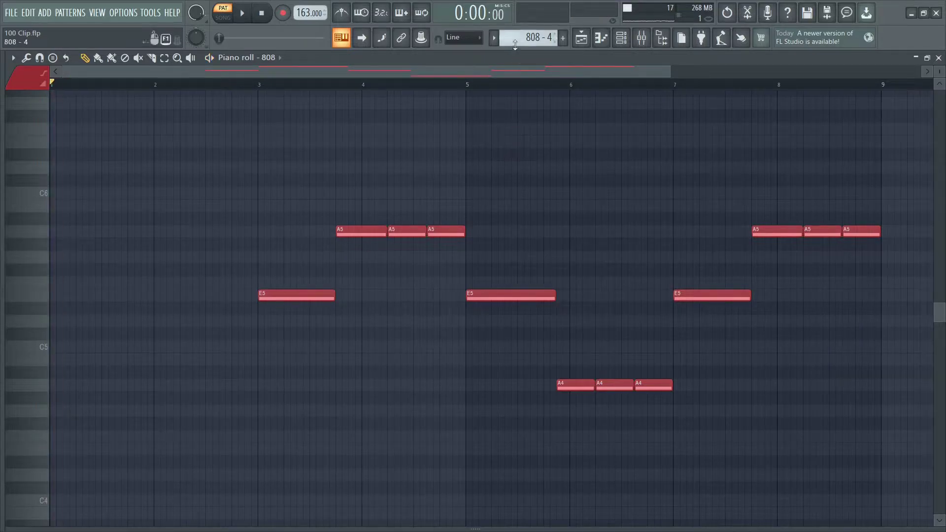
# Step: Show the CLAP pattern's notes for the CLAP channel in the piano roll and play the pattern
pyautogui.scroll(-1, 515, 46)
pyautogui.click(266, 58)
pyautogui.click(295, 196)
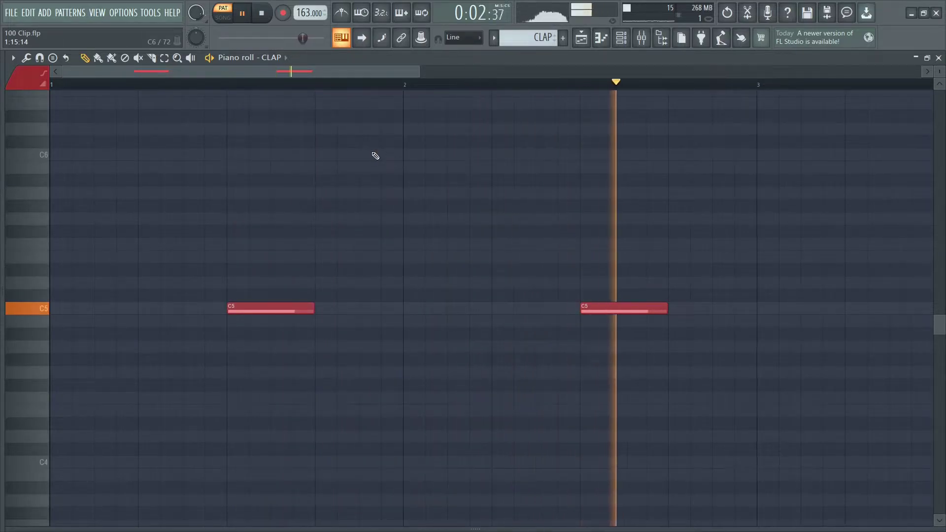
pyautogui.press('space')
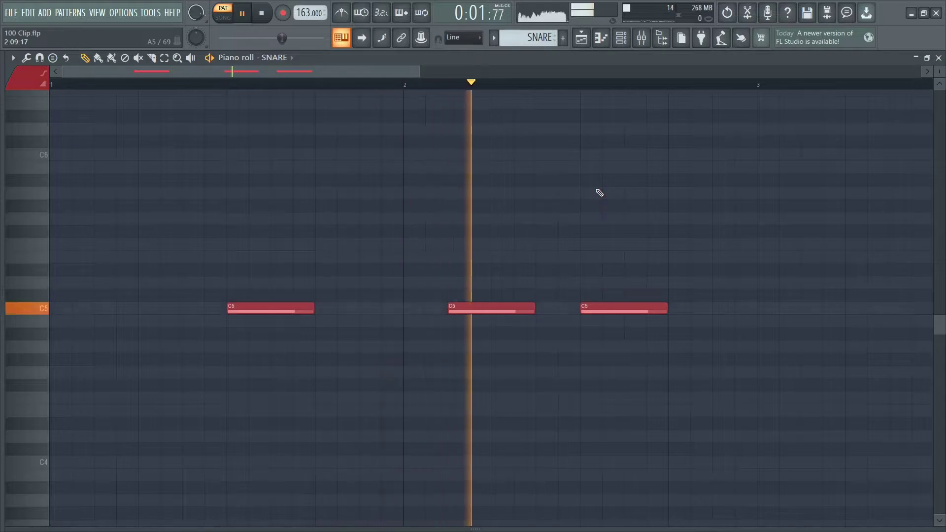
# Step: Finish playing the SNARE pattern and show the HI HAT pattern's notes in the piano roll
pyautogui.press('space')
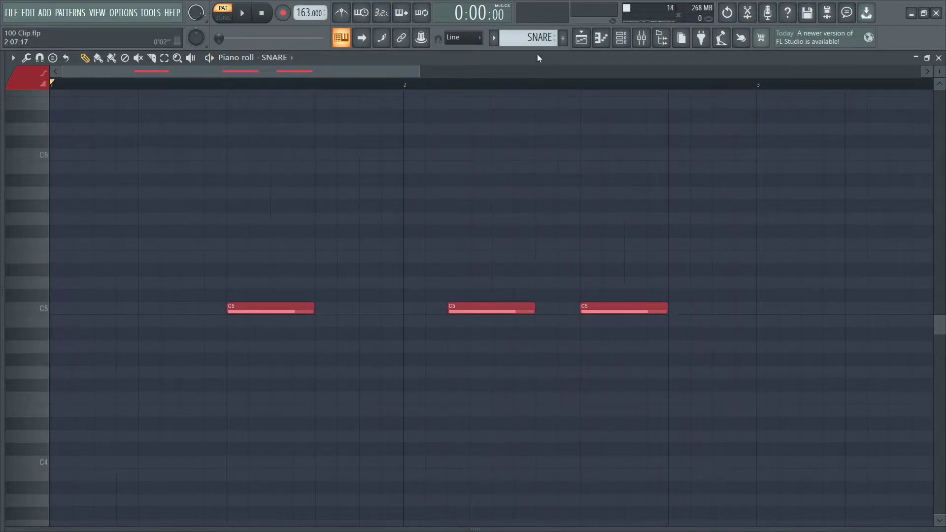
pyautogui.scroll(1, 530, 40)
pyautogui.press('space')
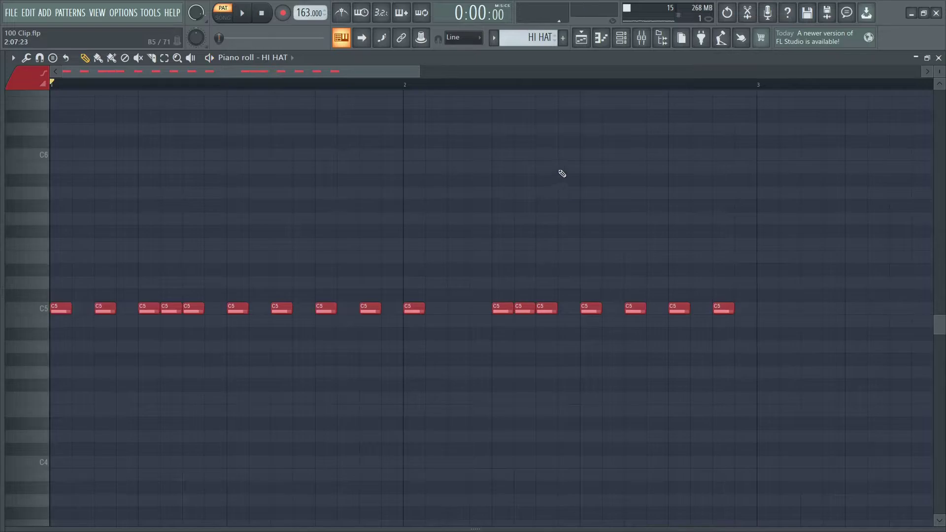
# Step: Inspect the Vinyl and Reverb settings of Effectrix on the HI HAT mixer track and return to the piano roll
pyautogui.click(643, 39)
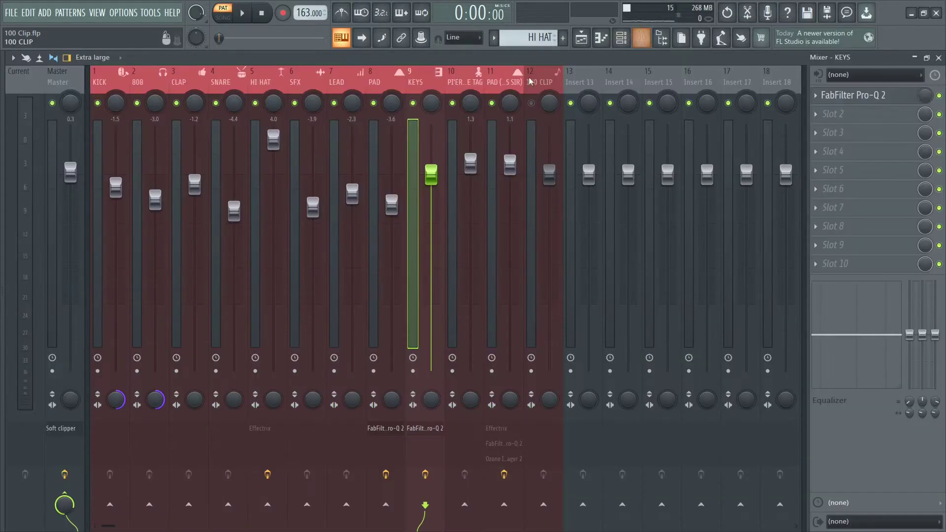
pyautogui.click(265, 79)
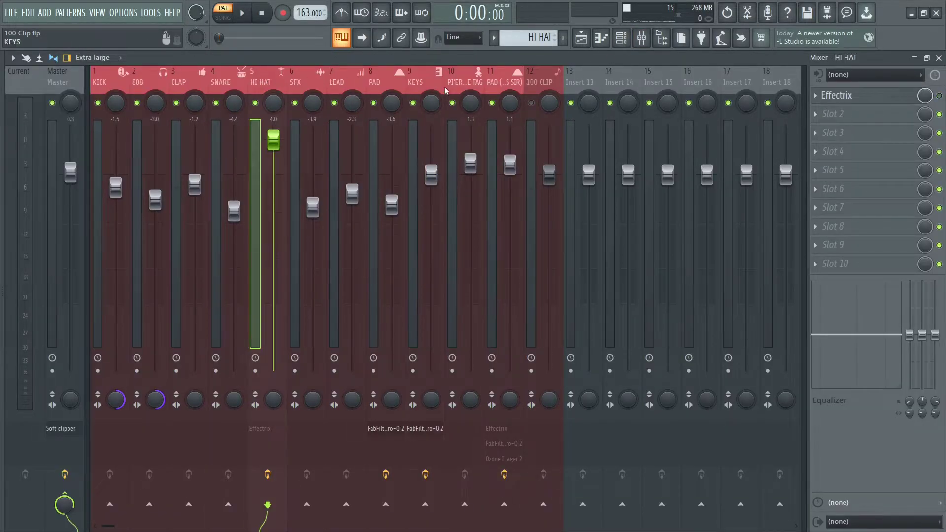
pyautogui.click(846, 95)
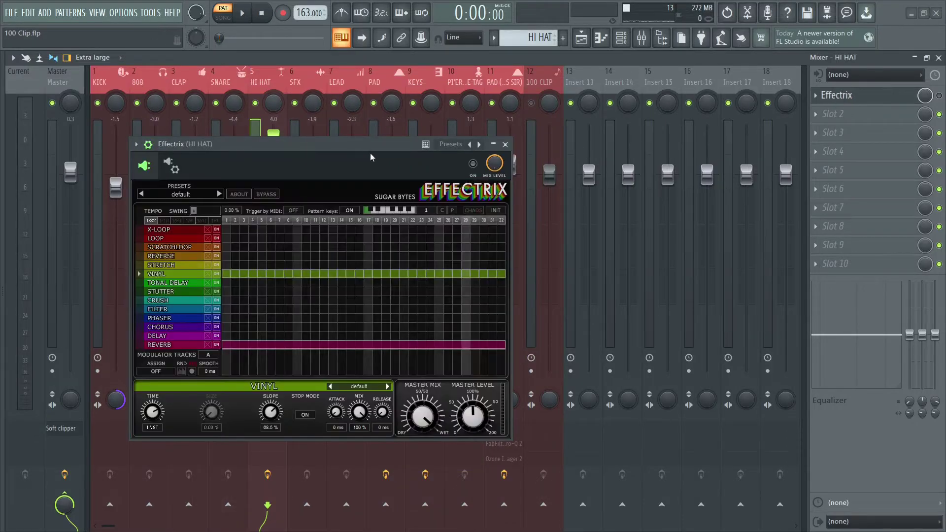
pyautogui.moveTo(373, 157); pyautogui.dragTo(375, 112)
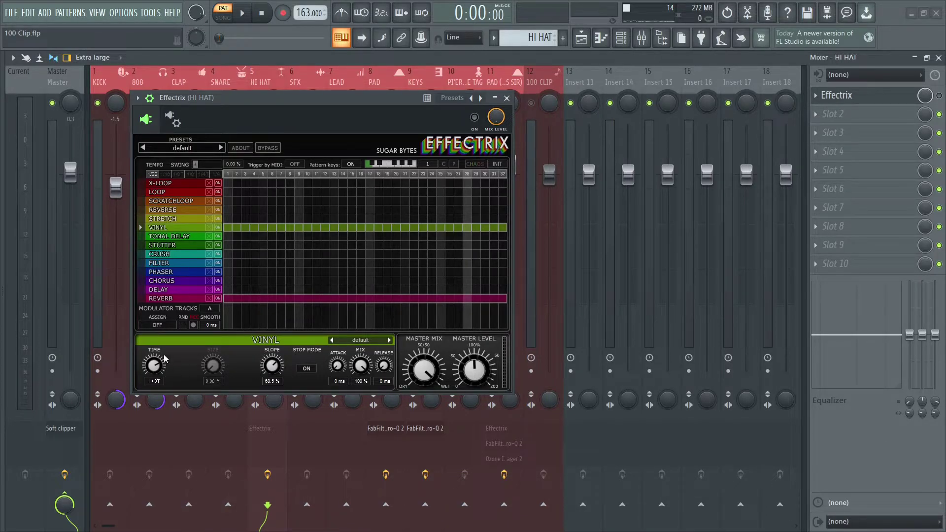
pyautogui.click(180, 299)
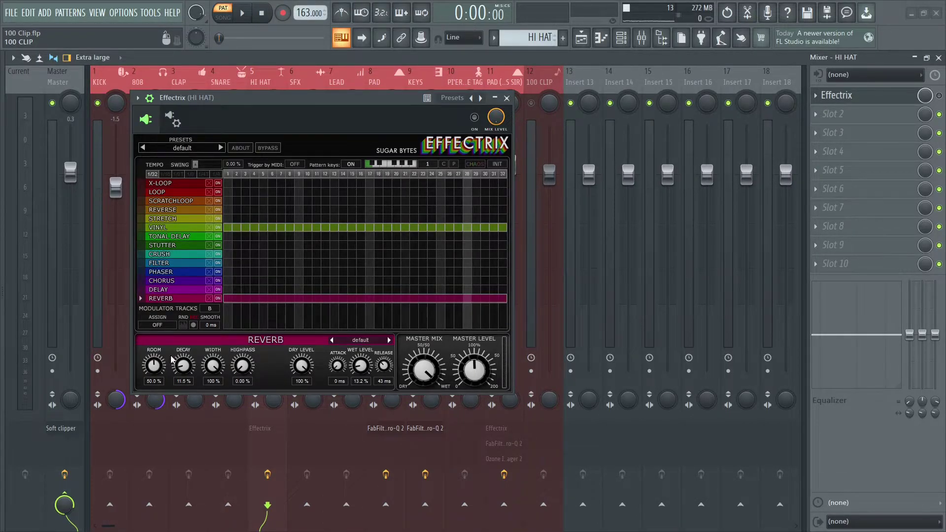
pyautogui.click(507, 99)
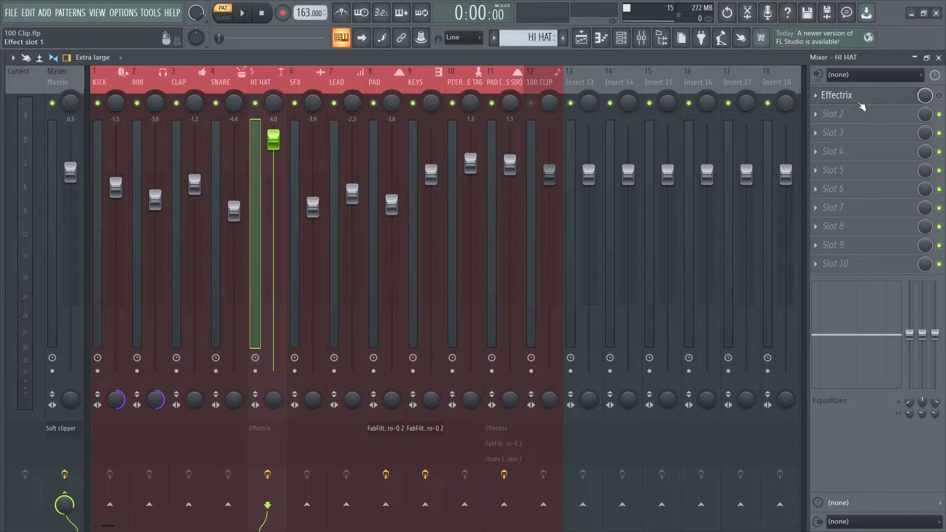
pyautogui.click(939, 58)
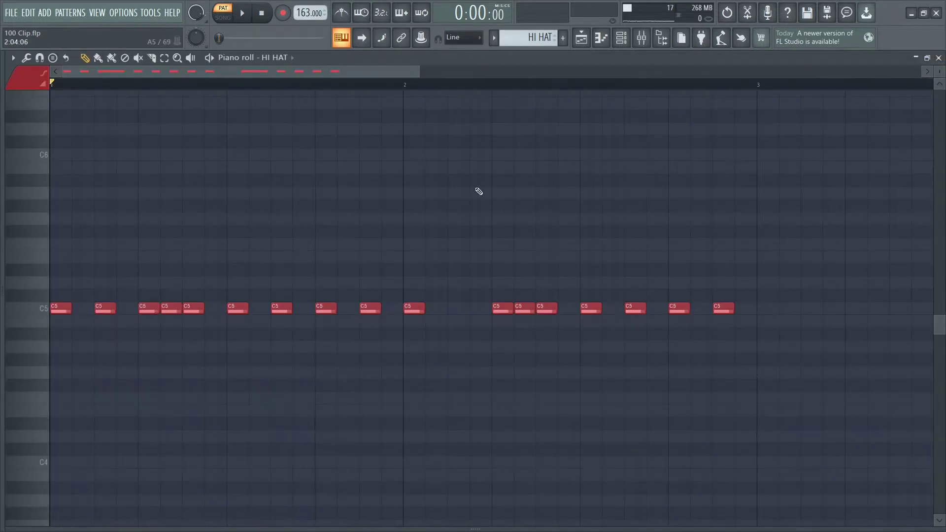
# Step: Play the HI HAT pattern, show the SFX pattern's notes and select bars 1 to 4 for its playback
pyautogui.press('space')
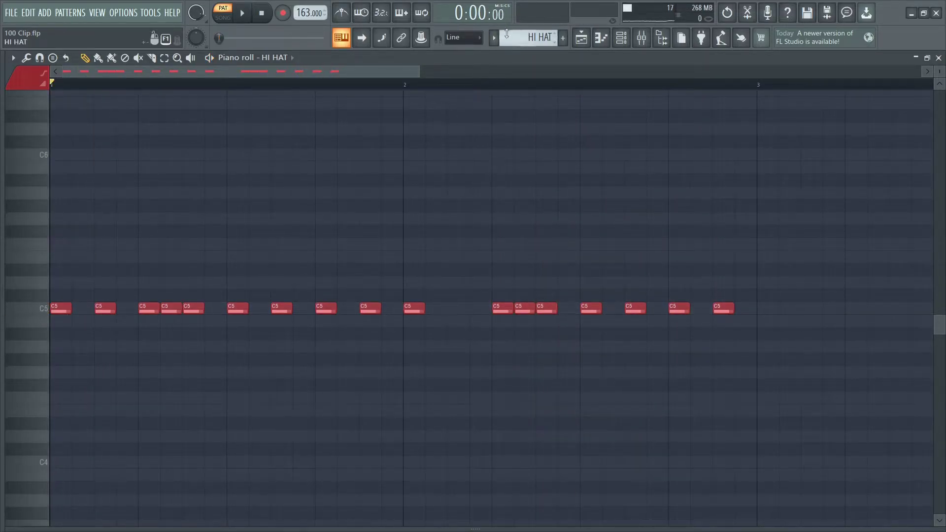
pyautogui.scroll(-1, 504, 35)
pyautogui.scroll(-2, 305, 87)
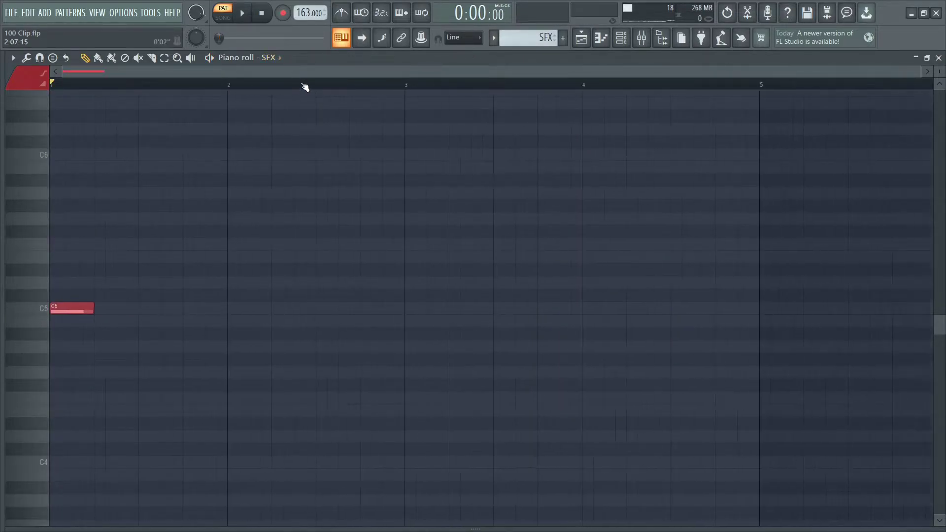
pyautogui.moveTo(761, 86); pyautogui.dragTo(2, 116)
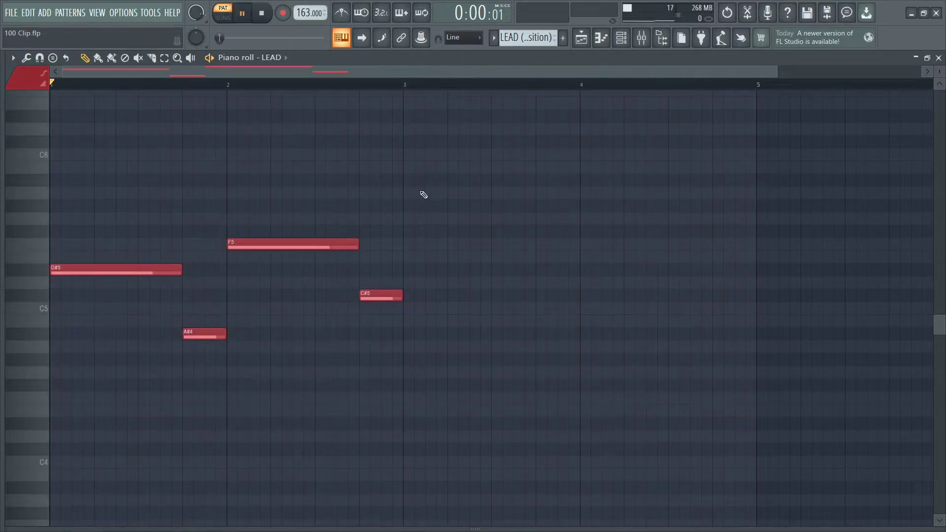
# Step: Play the LEAD (Transition) pattern's notes in the piano roll
pyautogui.press('space')
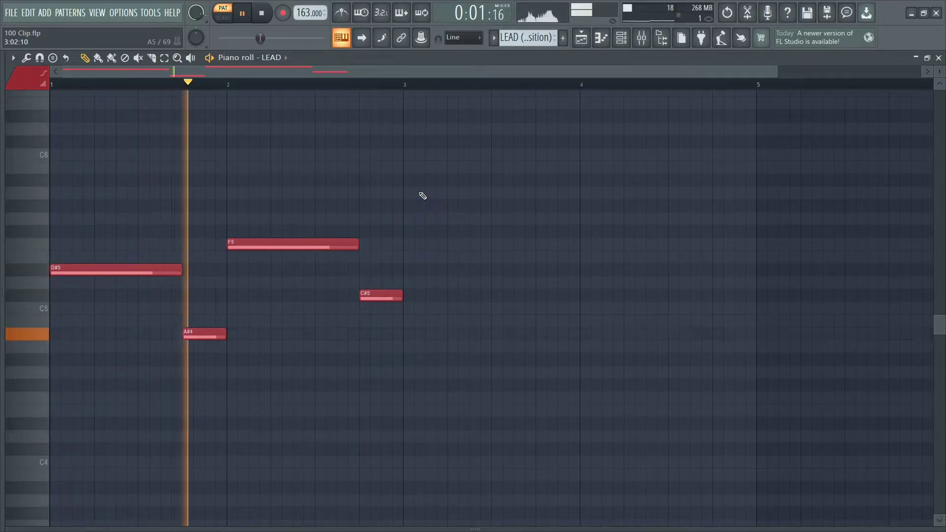
pyautogui.press('space')
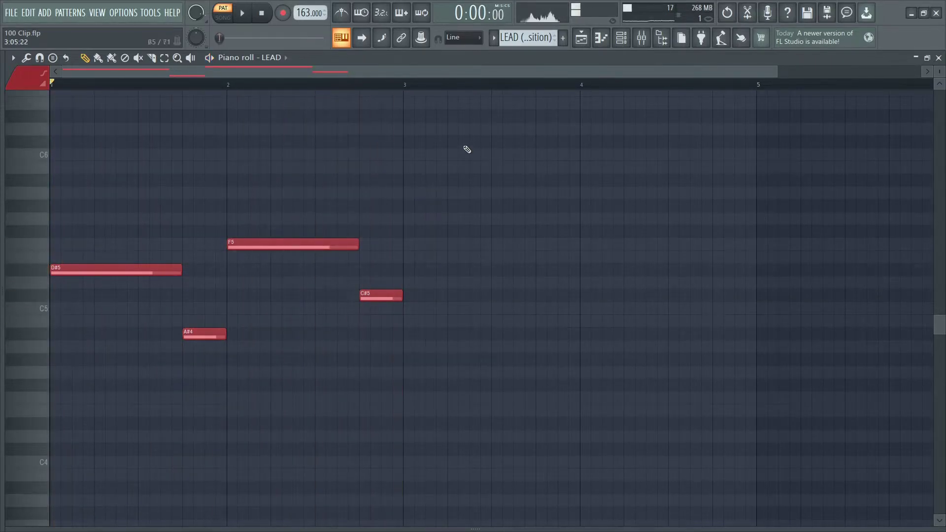
# Step: Show the PAD (Transition) pattern's notes for the PAD channel and select its first two bars for playback
pyautogui.click(493, 37)
pyautogui.click(526, 184)
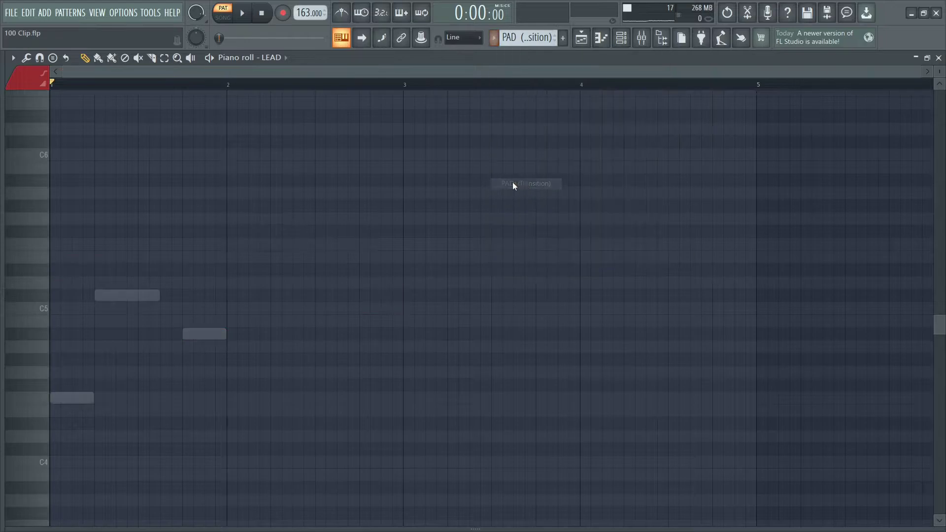
pyautogui.click(278, 58)
pyautogui.click(300, 175)
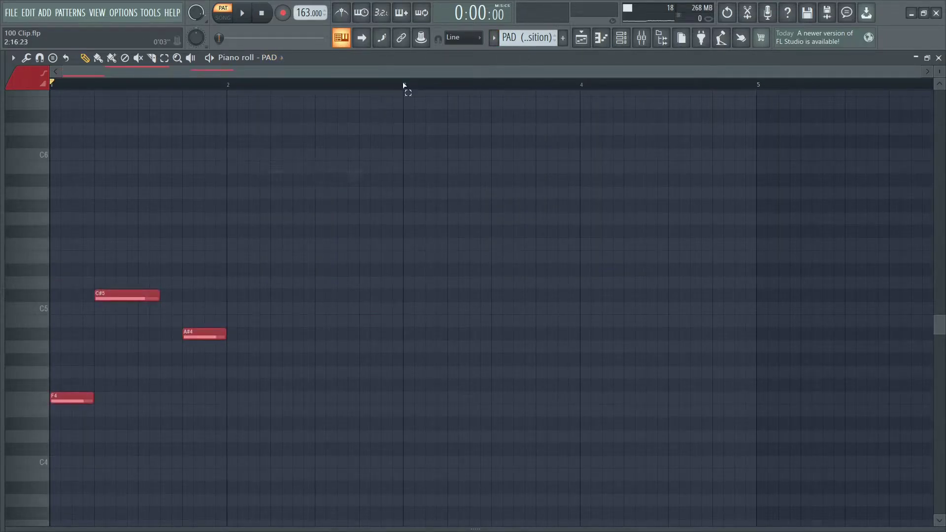
pyautogui.moveTo(403, 86); pyautogui.dragTo(51, 85)
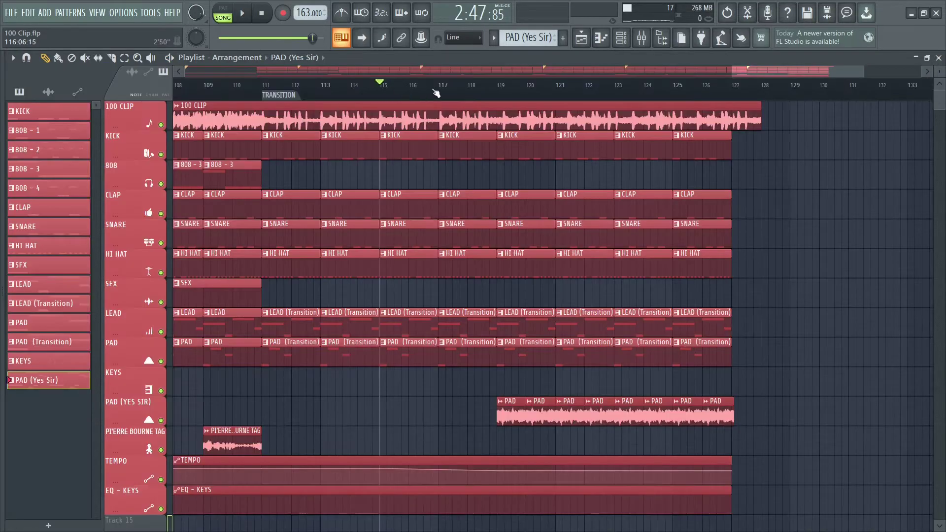
# Step: Compare the project tempo at bars 115 and 119 of the playlist against the TEMPO automation curve
pyautogui.scroll(3, 265, 468)
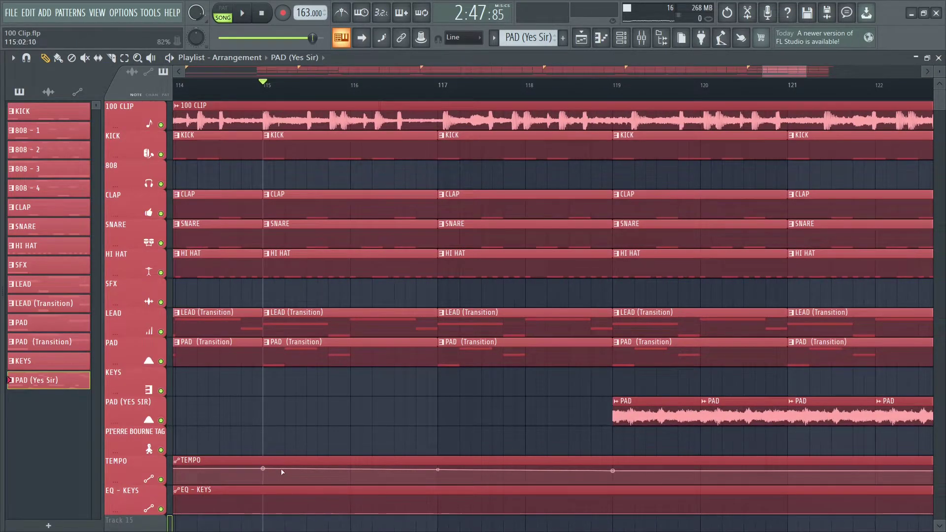
pyautogui.click(619, 88)
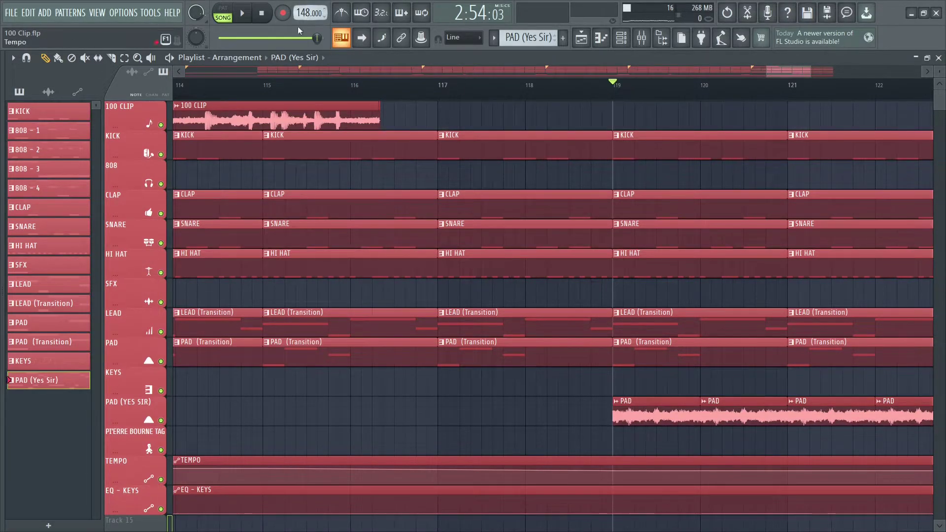
pyautogui.click(268, 88)
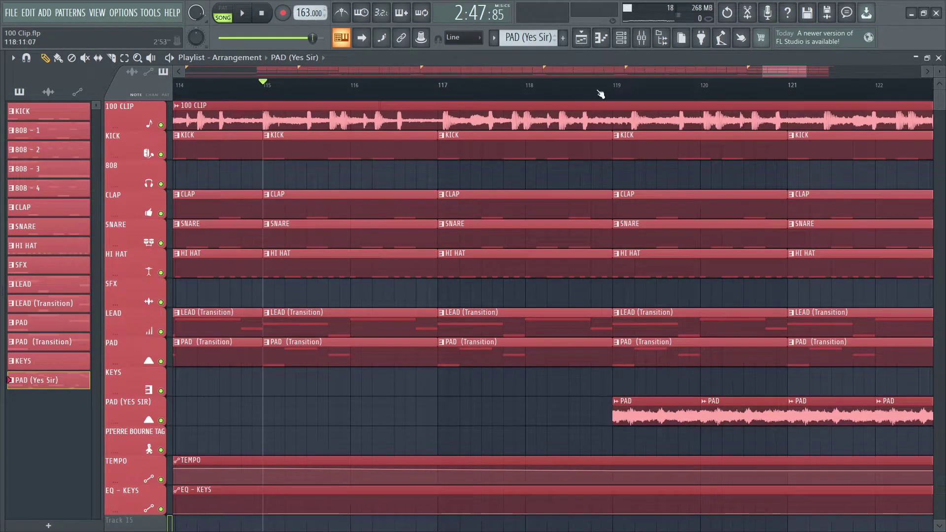
pyautogui.click(617, 90)
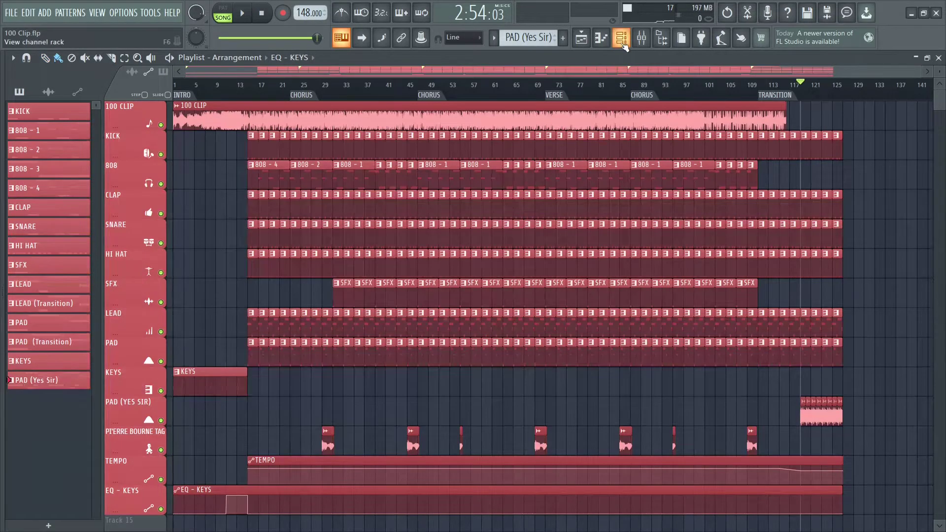
# Step: Inspect the MegaVox preset in Purity on the PAD (YES SIR) channel and play its notes in the piano roll
pyautogui.click(623, 44)
pyautogui.click(251, 356)
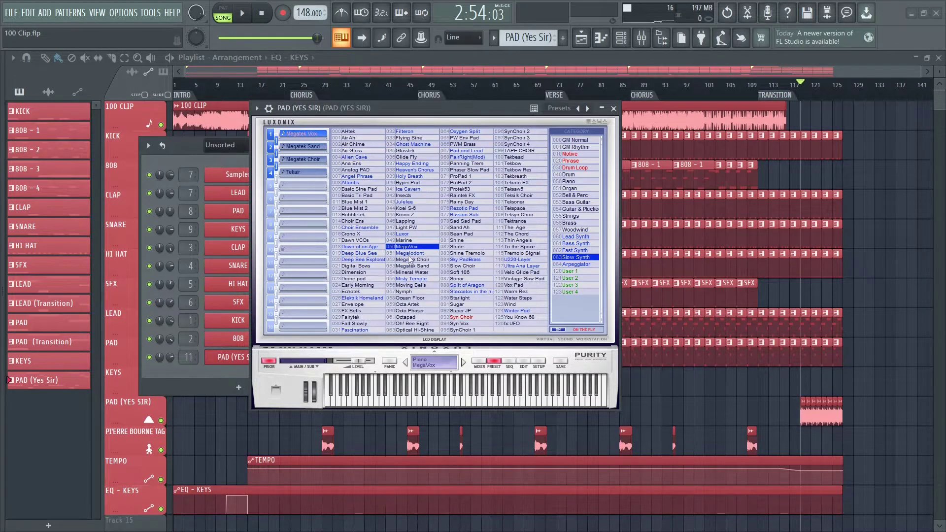
pyautogui.click(614, 108)
pyautogui.press('F7')
pyautogui.press('space')
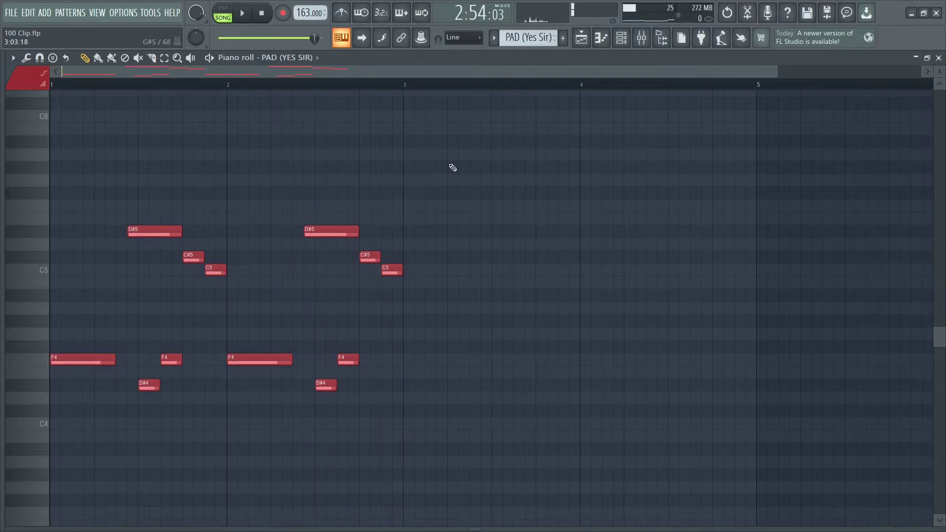
# Step: Inspect the Sharp Vowel filter settings of Effectrix on the PAD (YES SIR) mixer track
pyautogui.click(641, 42)
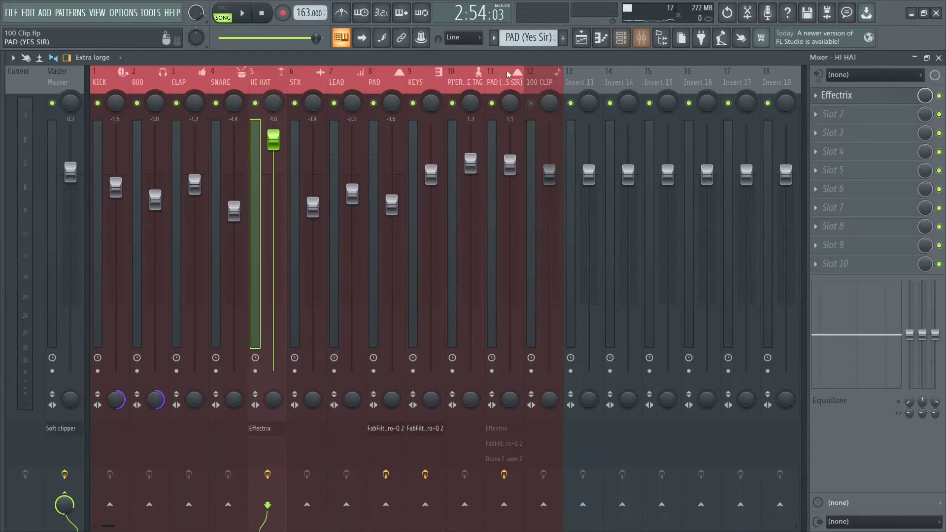
pyautogui.click(500, 82)
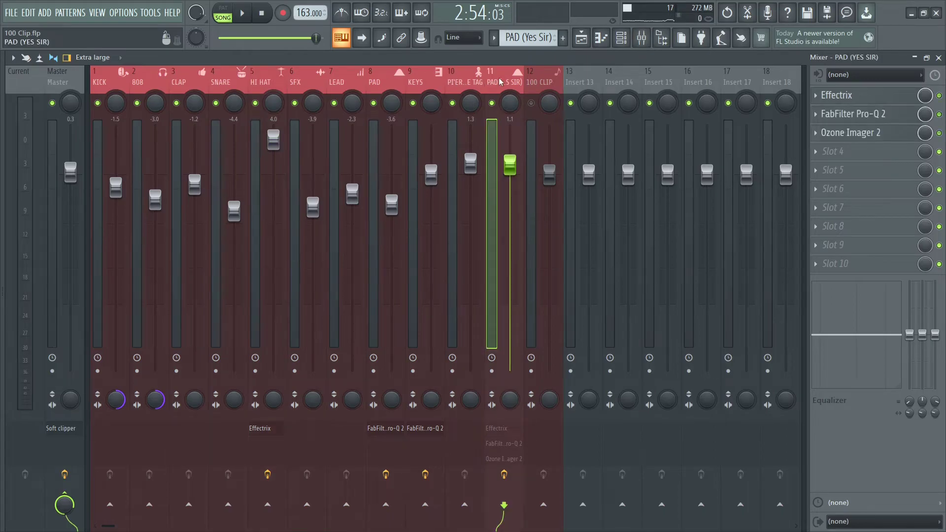
pyautogui.click(873, 97)
pyautogui.moveTo(134, 133); pyautogui.dragTo(483, 98)
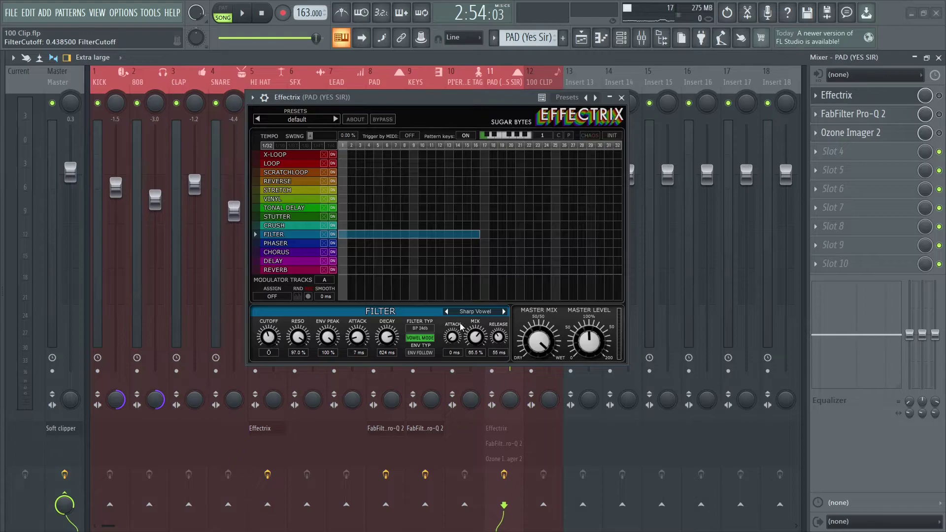
pyautogui.click(623, 97)
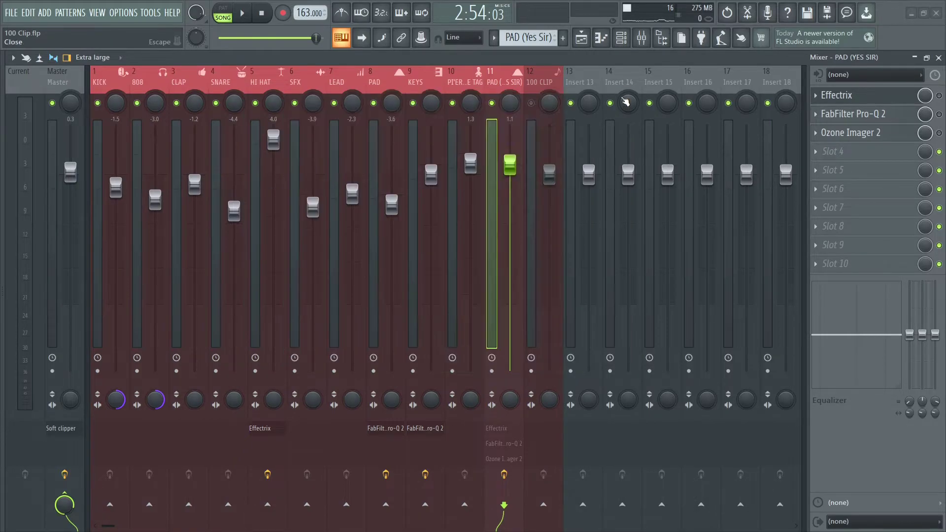
# Step: Inspect the low cut and high cut bands of FabFilter Pro-Q 2 on the PAD (YES SIR) mixer track
pyautogui.click(875, 115)
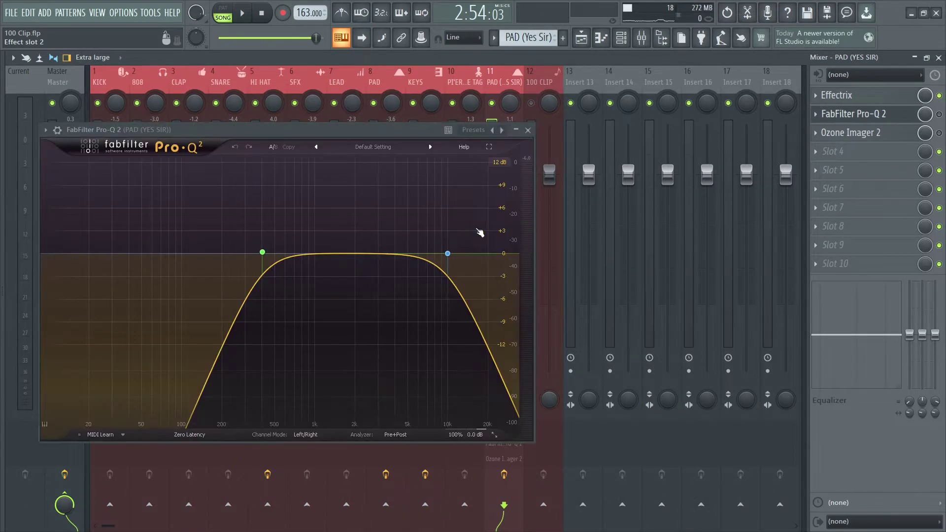
pyautogui.click(262, 253)
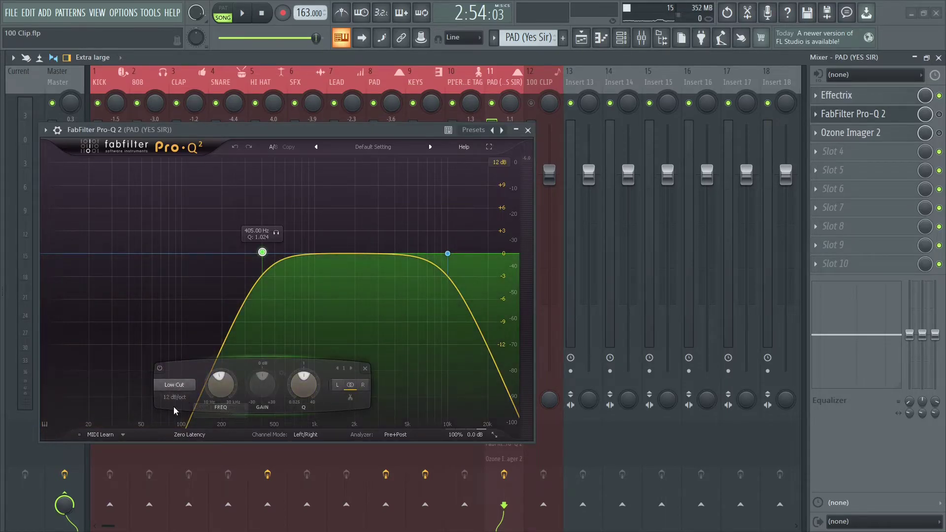
pyautogui.click(447, 254)
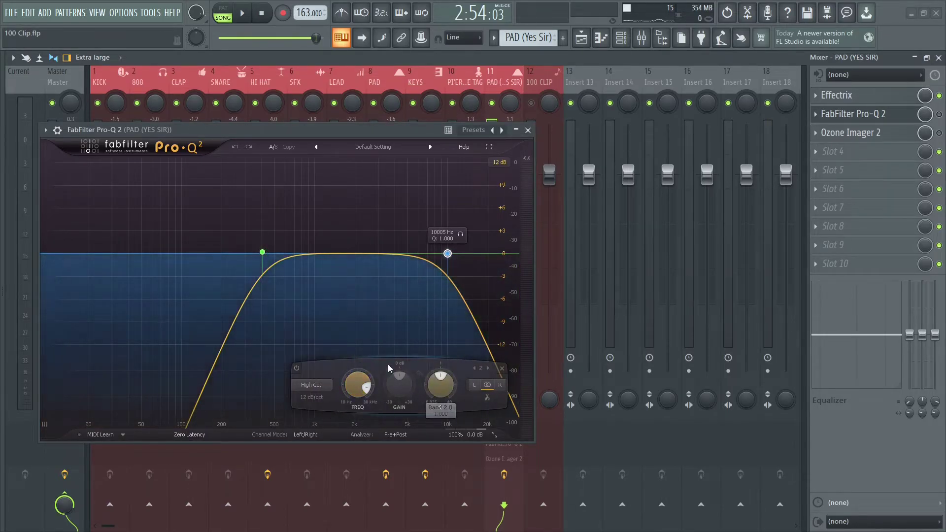
pyautogui.click(528, 130)
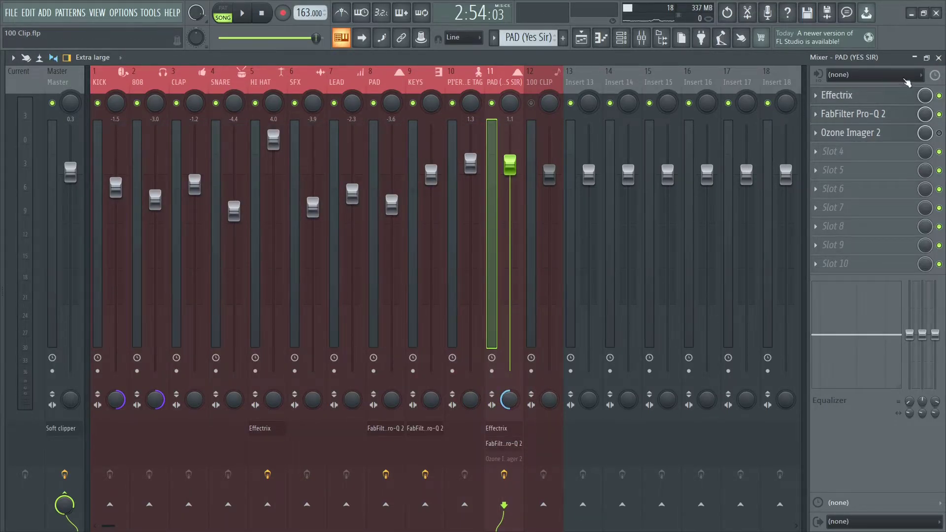
# Step: Play the PAD (YES SIR) notes in the piano roll with Effectrix and FabFilter Pro-Q 2 enabled
pyautogui.click(939, 58)
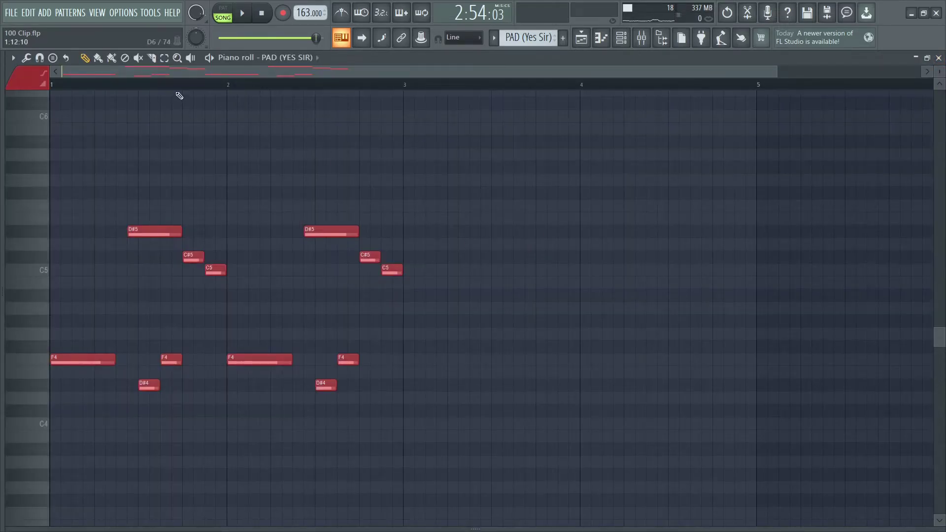
pyautogui.click(245, 13)
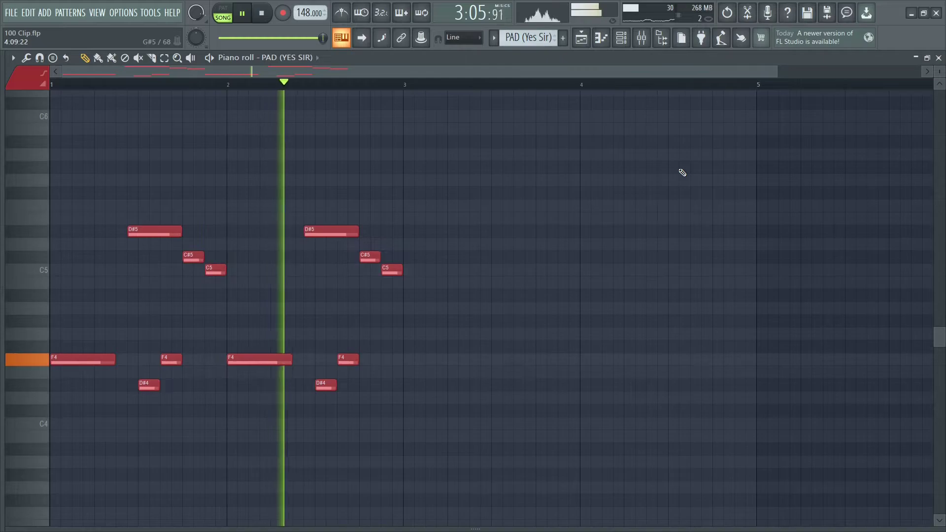
pyautogui.press('space')
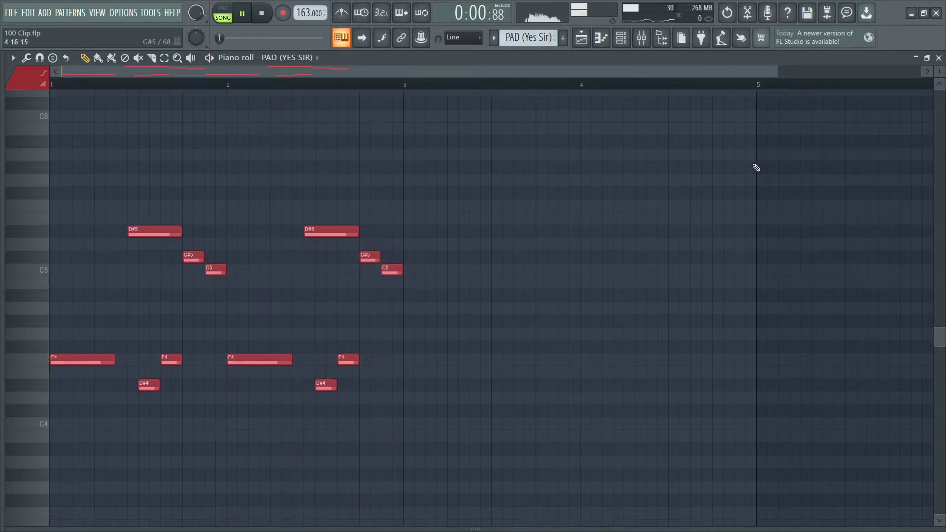
pyautogui.press('space')
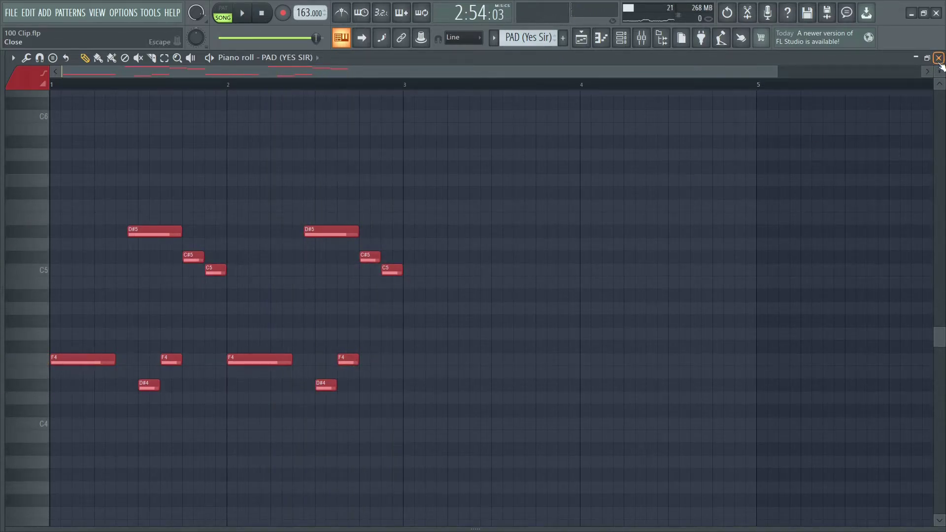
pyautogui.click(939, 58)
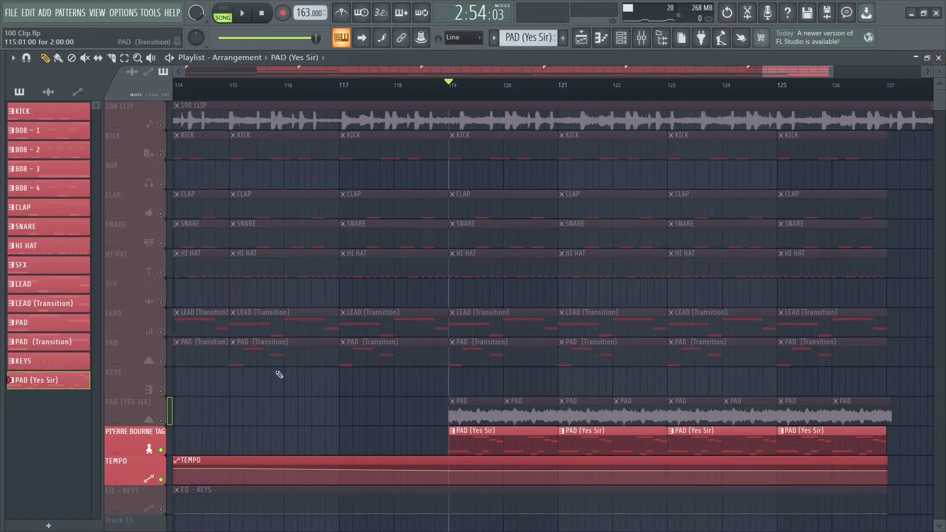
# Step: Solo the PAD (YES SIR) playlist track and enable the TEMPO track alongside it
pyautogui.rightClick(161, 419)
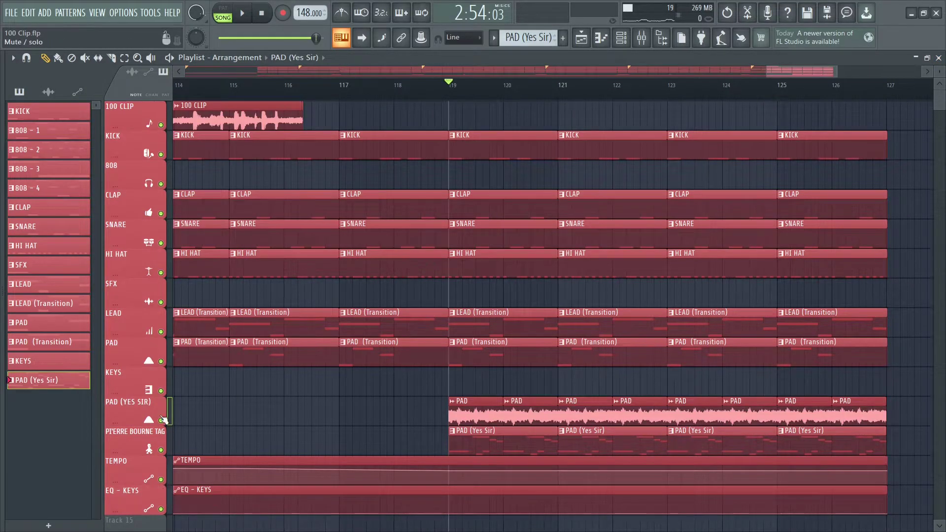
pyautogui.rightClick(161, 419)
pyautogui.click(161, 478)
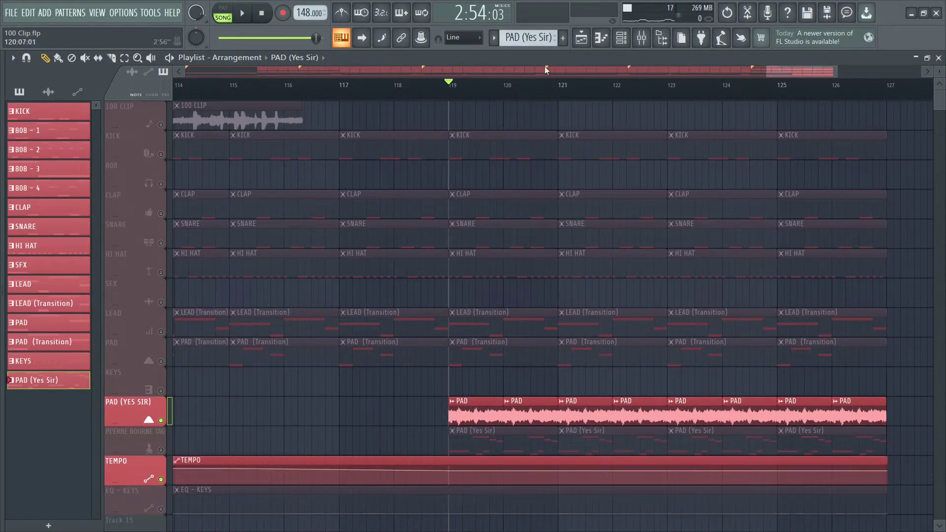
# Step: On the PAD (YES SIR) mixer track, disable Effectrix and FabFilter Pro-Q 2, reset the stereo separation and enable Ozone Imager 2
pyautogui.click(641, 38)
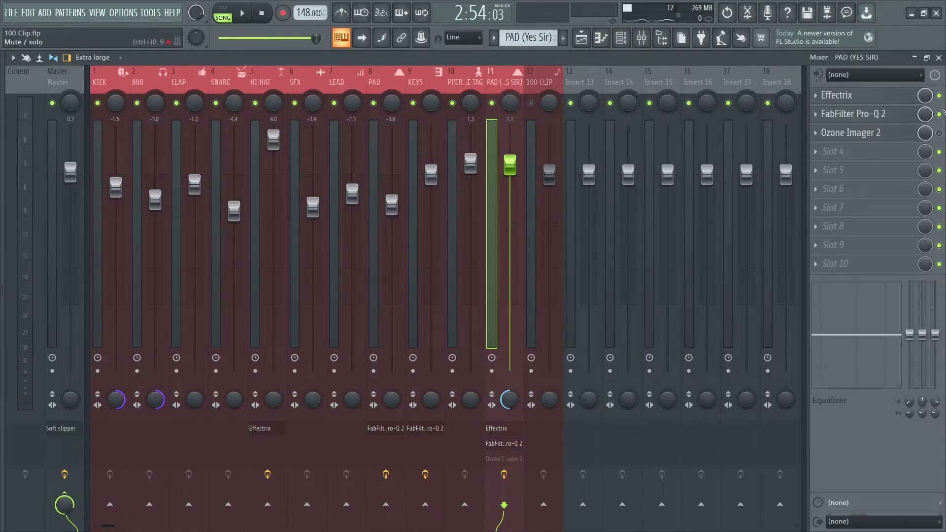
pyautogui.rightClick(511, 400)
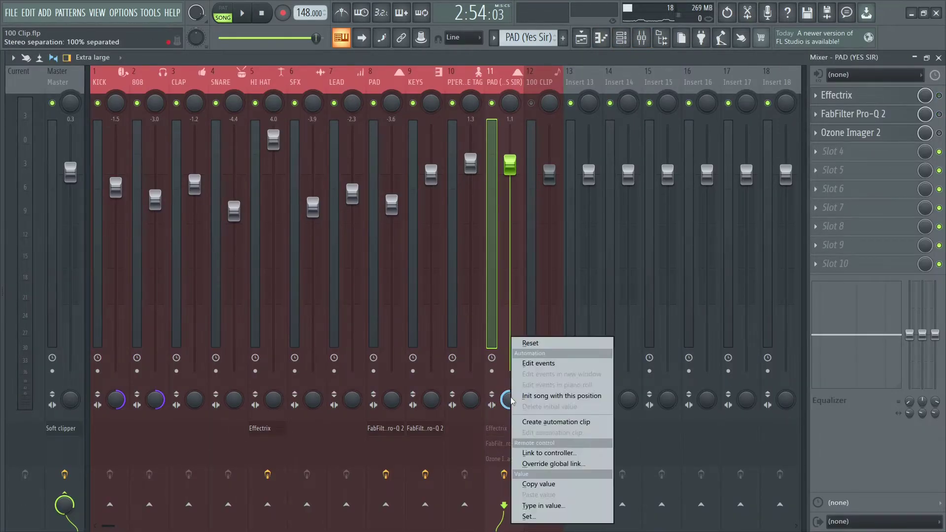
pyautogui.click(530, 343)
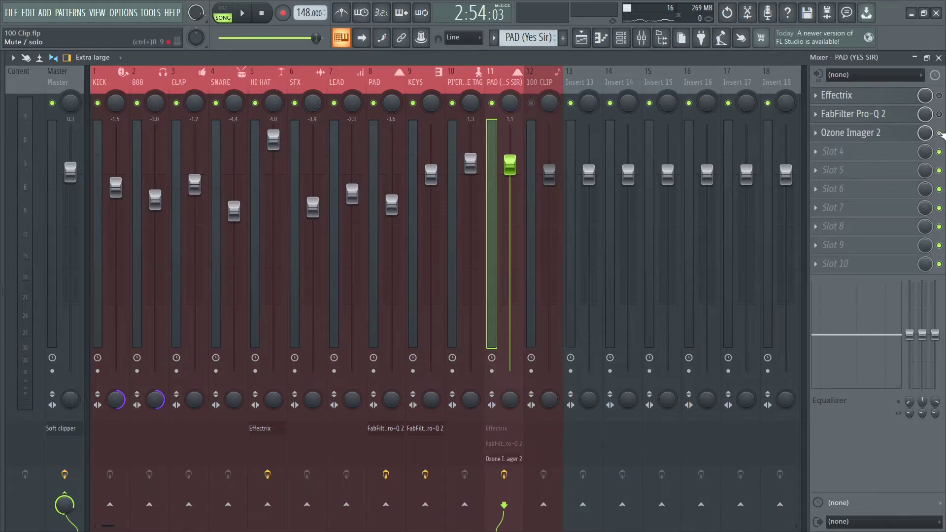
# Step: Inspect the Width and Stereoize settings of Ozone Imager 2 on the PAD (YES SIR) mixer track
pyautogui.click(859, 140)
pyautogui.moveTo(402, 152); pyautogui.dragTo(442, 147)
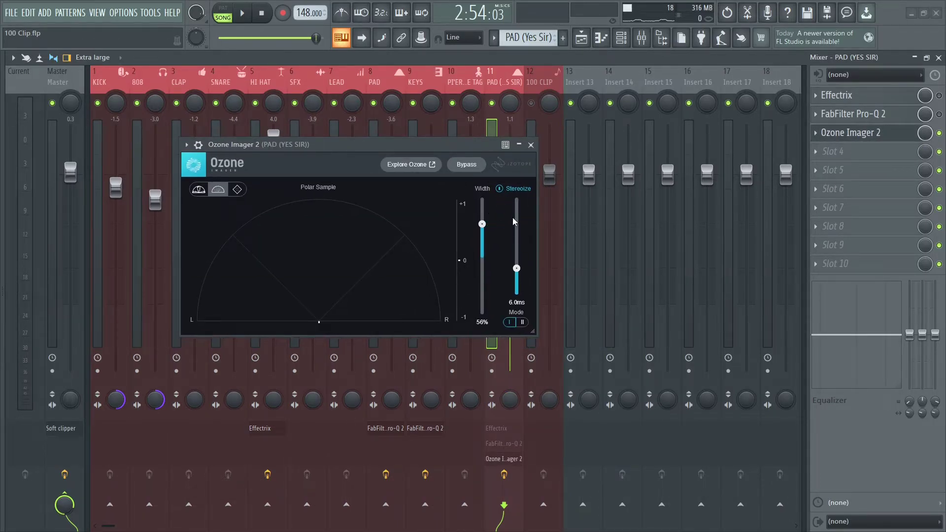
pyautogui.click(531, 145)
# Step: Play the soloed PAD audio clips in the playlist from bar 119
pyautogui.click(926, 56)
pyautogui.scroll(-2, 769, 242)
pyautogui.press('space')
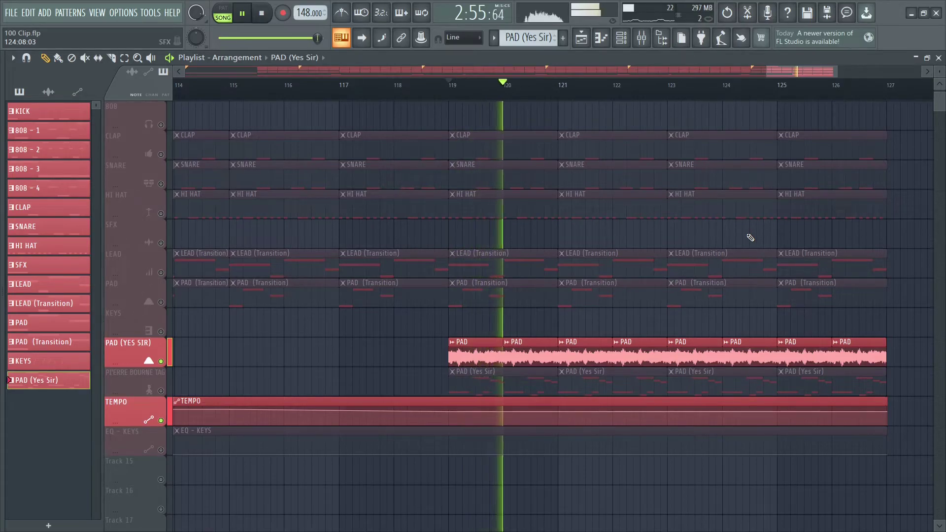
# Step: Solo the PI'ERRE BOURNE TAG track, play its clip at bar 29 and view its placements at bars 45 and 55
pyautogui.moveTo(766, 69); pyautogui.dragTo(794, 70)
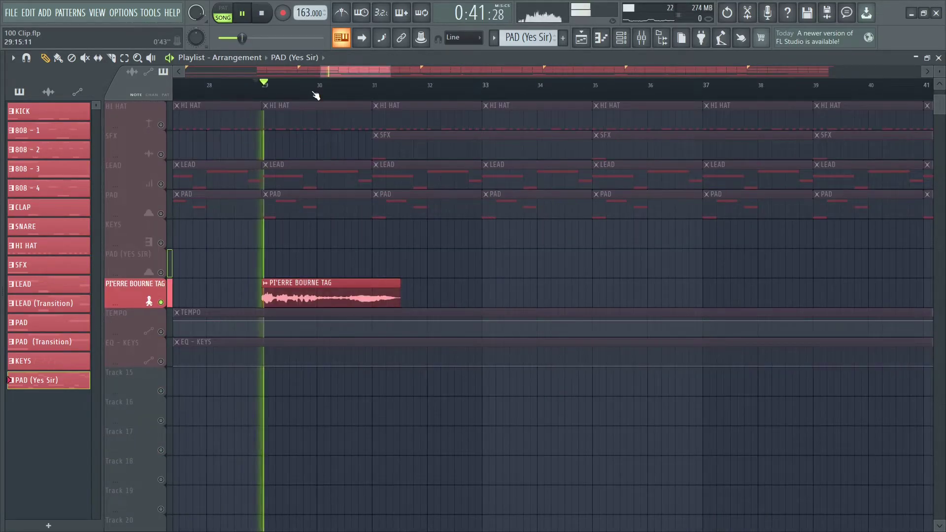
pyautogui.scroll(-5, 315, 95)
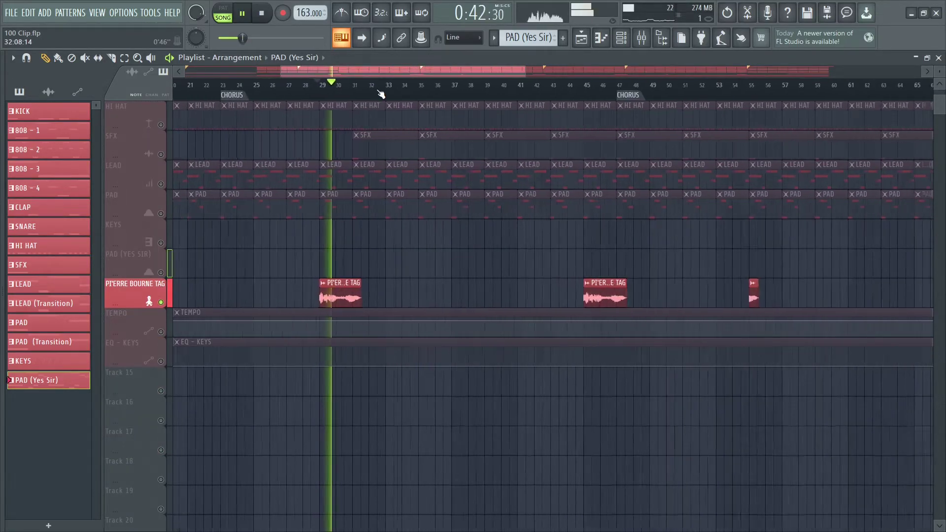
pyautogui.scroll(5, 363, 93)
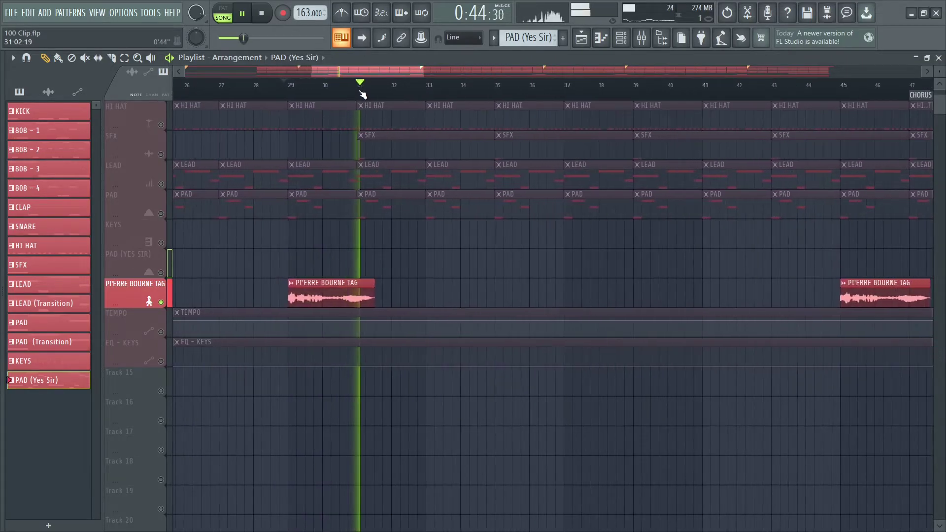
pyautogui.click(462, 74)
pyautogui.moveTo(462, 74); pyautogui.dragTo(457, 74)
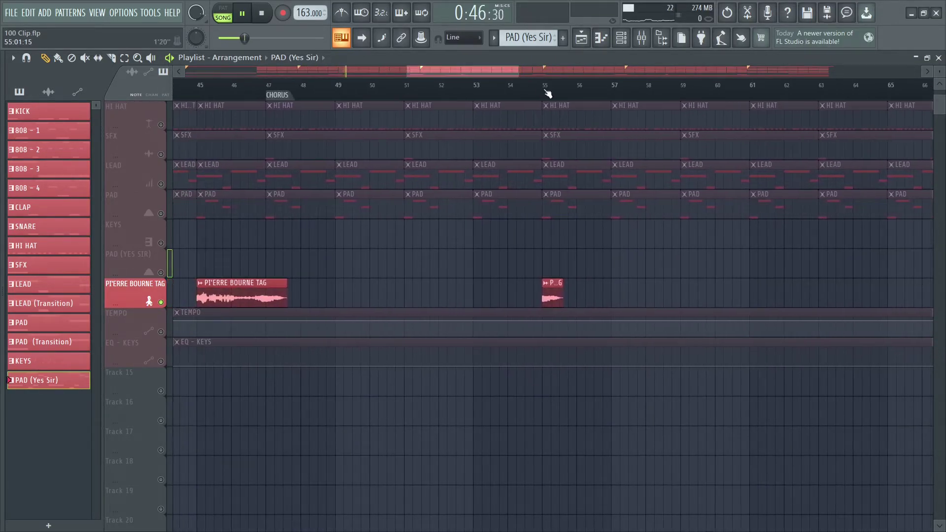
# Step: Play the PI'ERRE BOURNE TAG clips at bars 55 and 109, up to the TRANSITION marker
pyautogui.click(546, 91)
pyautogui.scroll(-5, 546, 91)
pyautogui.click(757, 91)
pyautogui.scroll(5, 787, 95)
pyautogui.scroll(4, 769, 97)
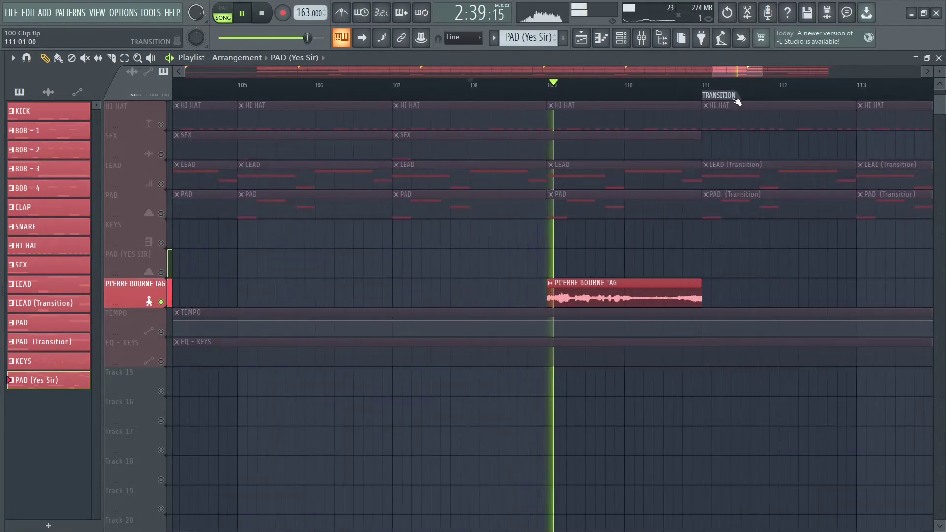
pyautogui.scroll(1, 739, 93)
pyautogui.moveTo(738, 75); pyautogui.dragTo(747, 75)
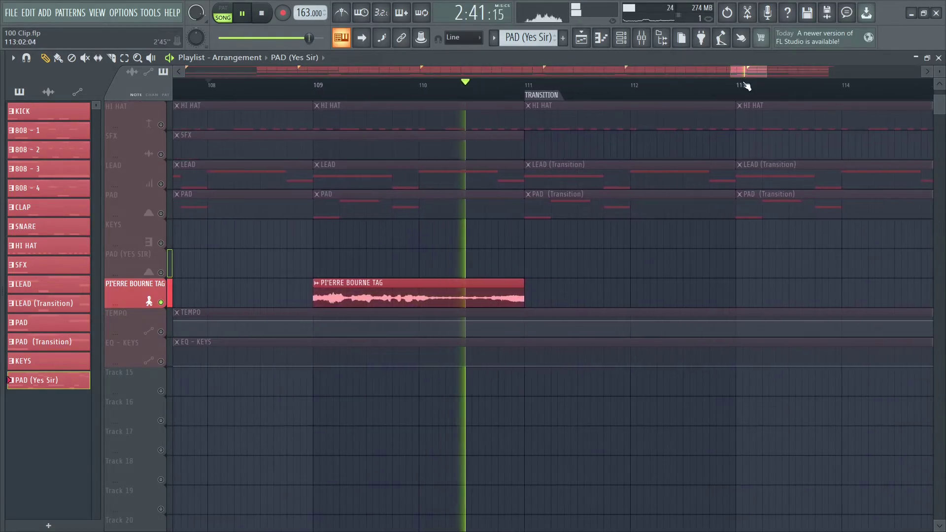